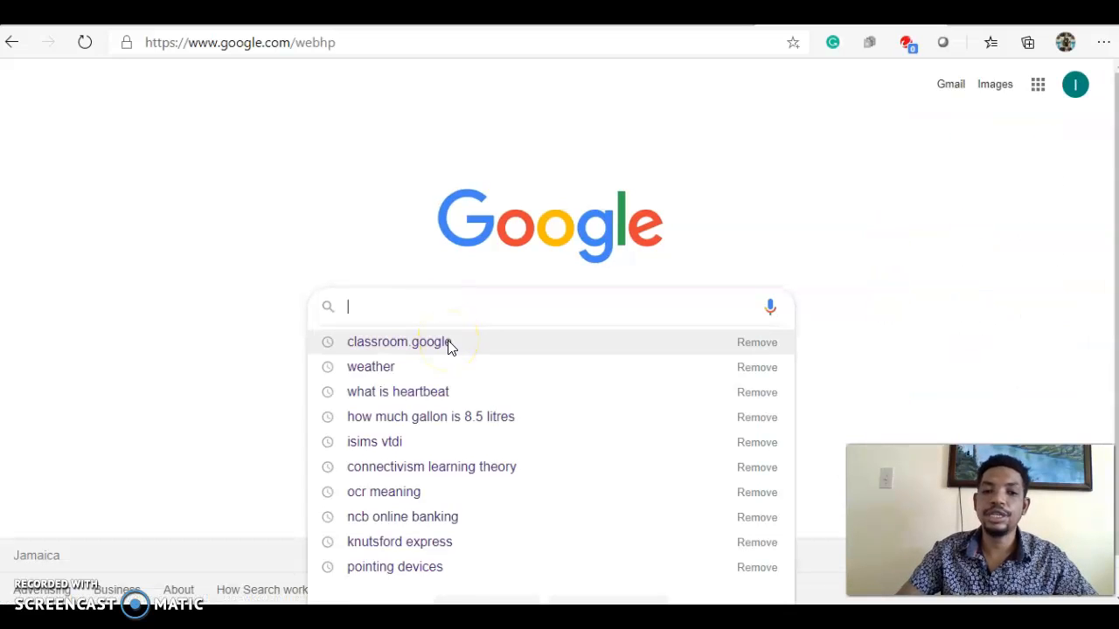
Open Google Classroom from the classroom.google search suggestion and its result.
left_click(447, 343)
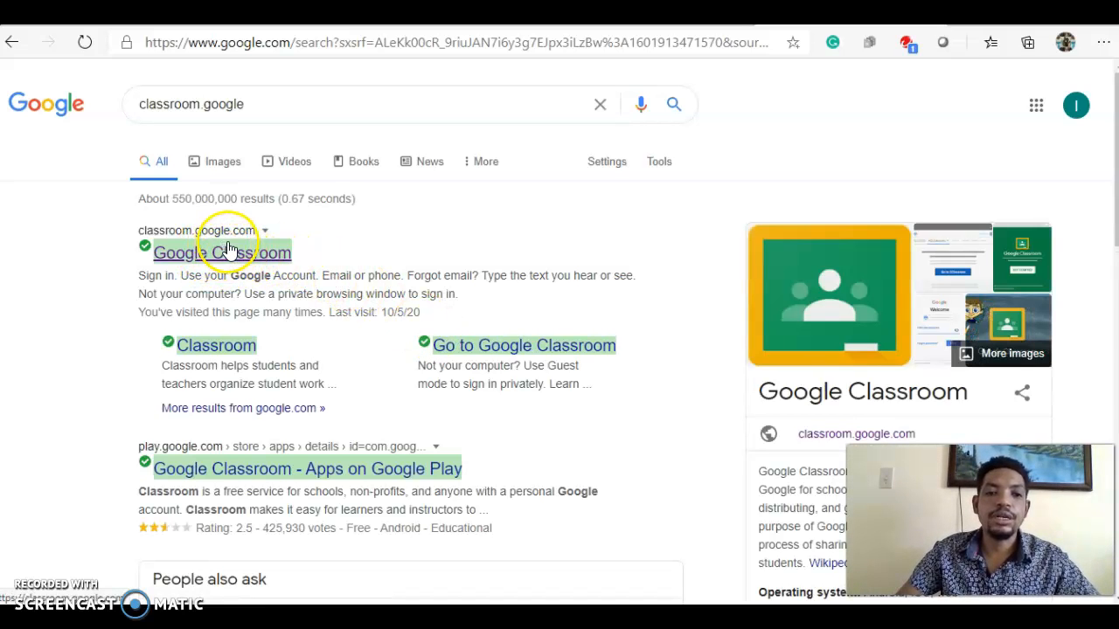
left_click(222, 254)
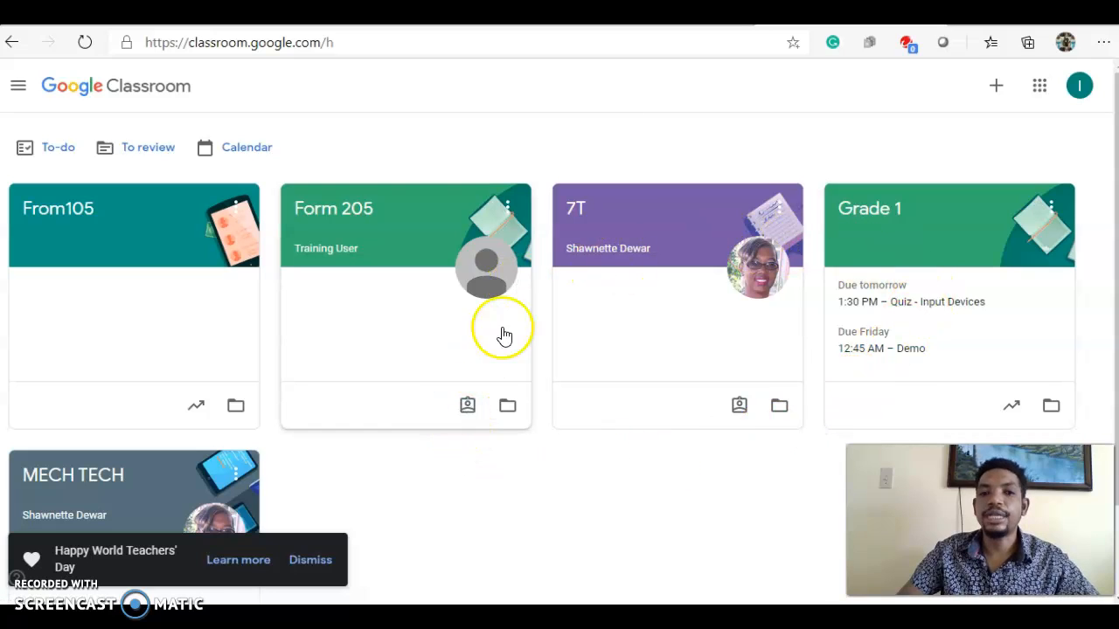
Create a new class named Form106 with subject IT, acknowledging the notice about not using Classroom at a school.
left_click(996, 88)
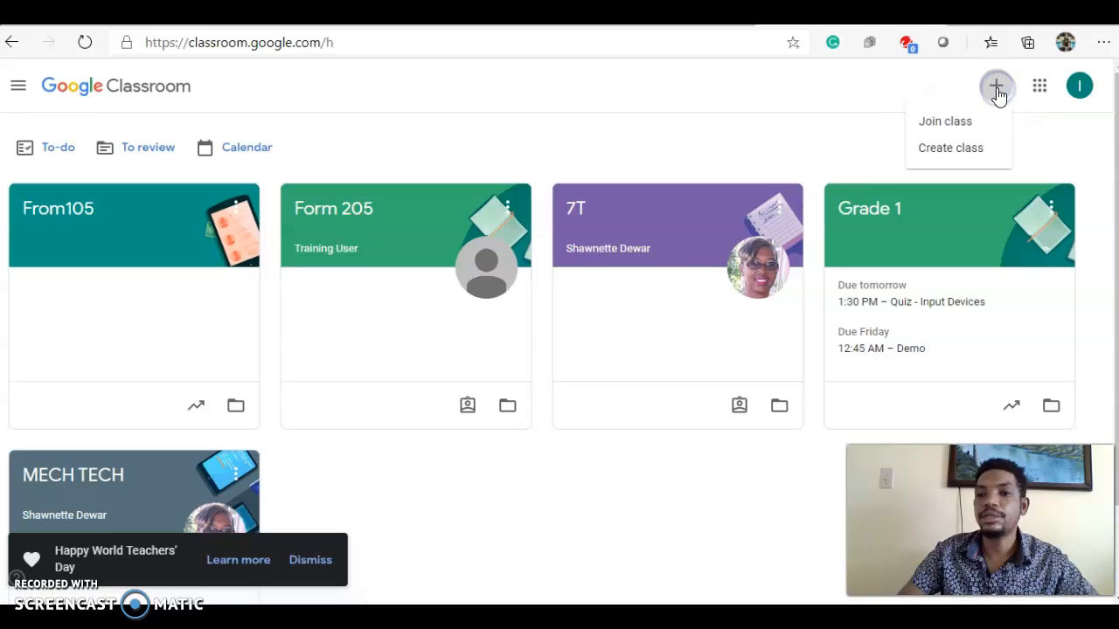
left_click(984, 152)
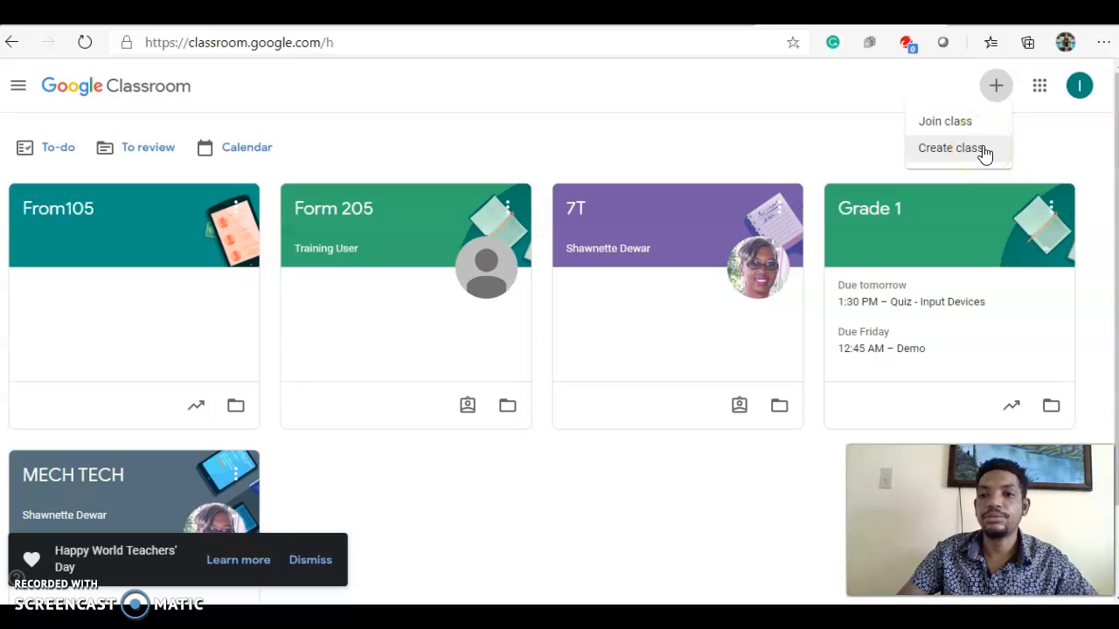
left_click(984, 152)
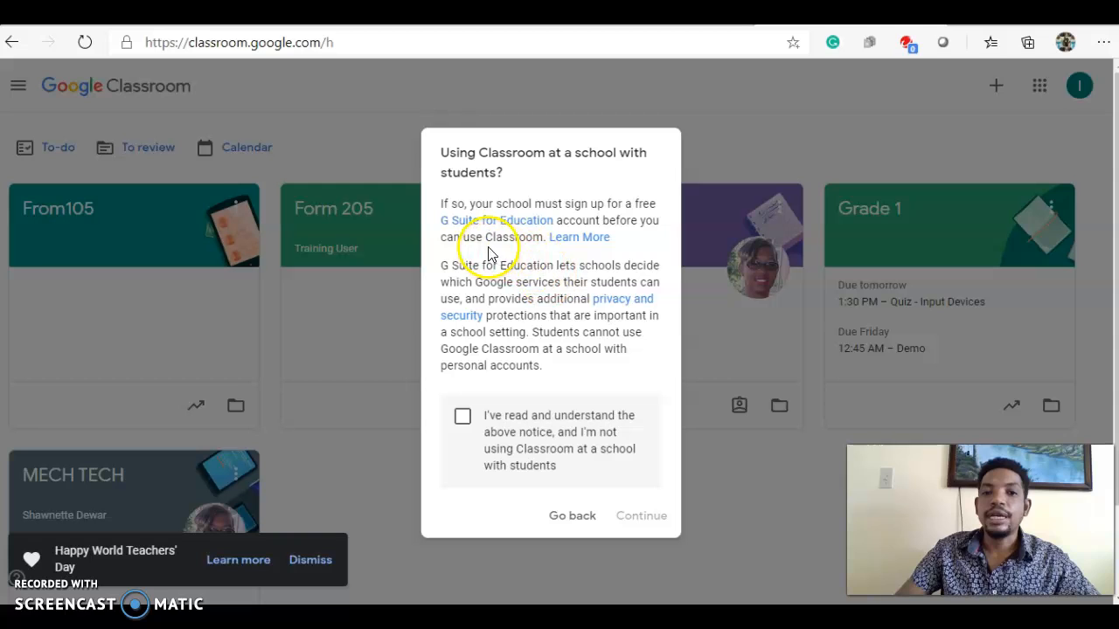
left_click(462, 417)
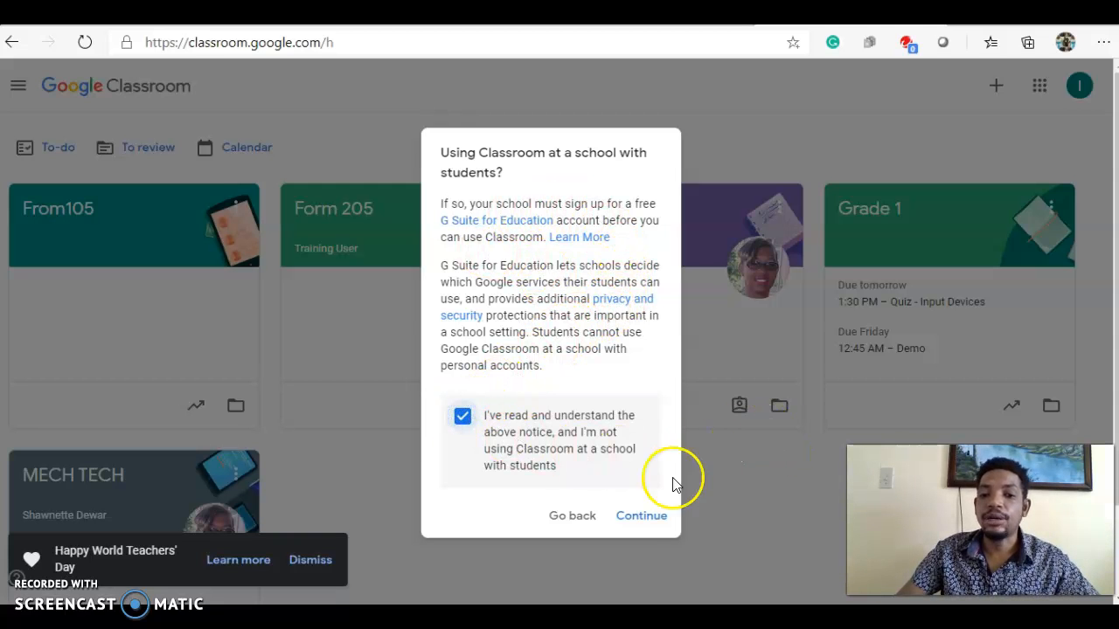
left_click(642, 517)
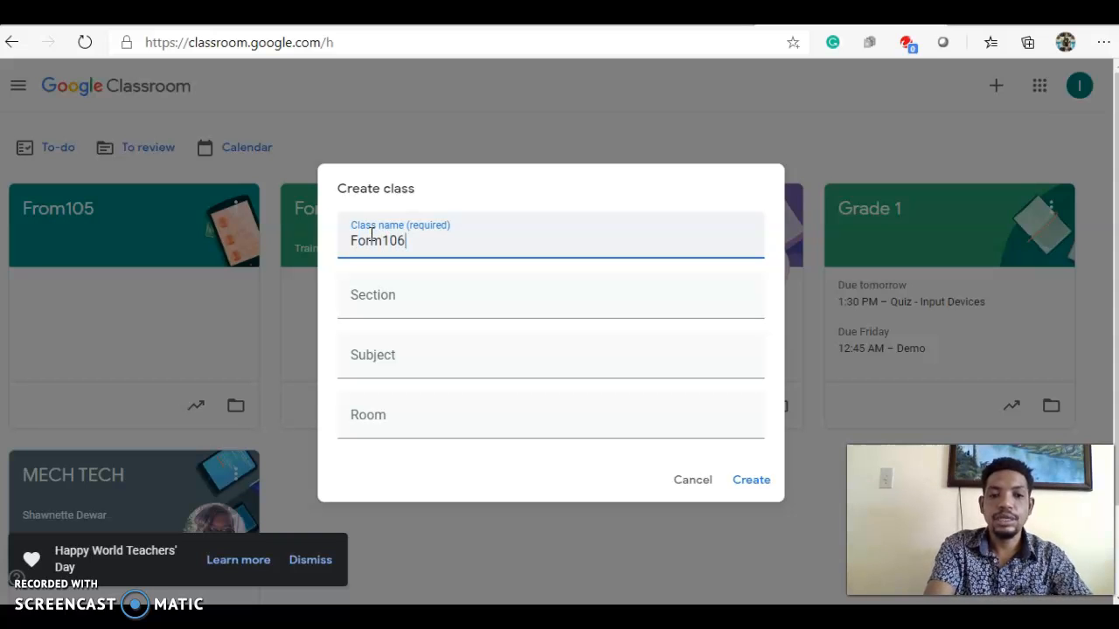
left_click(427, 353)
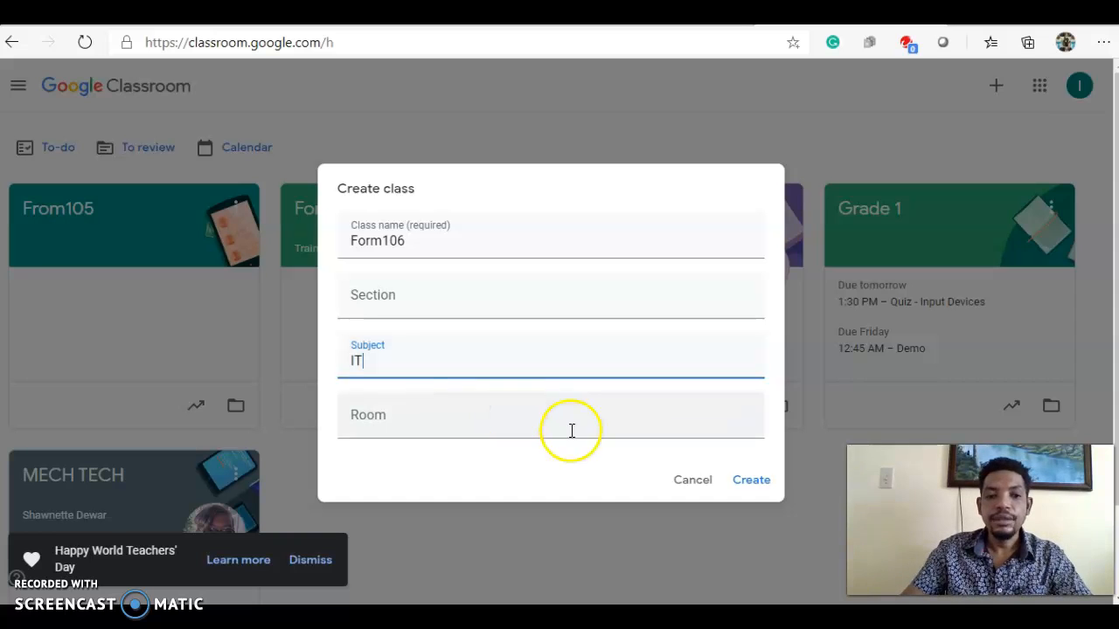
left_click(757, 483)
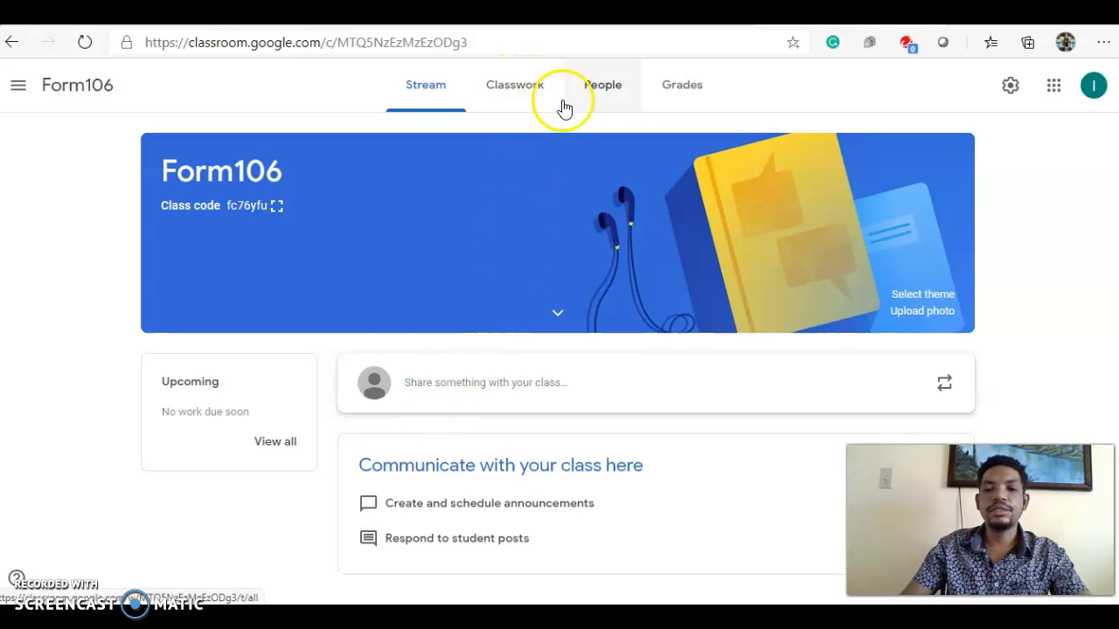
On the class's Classwork page, add a topic named Model 1.
left_click(505, 90)
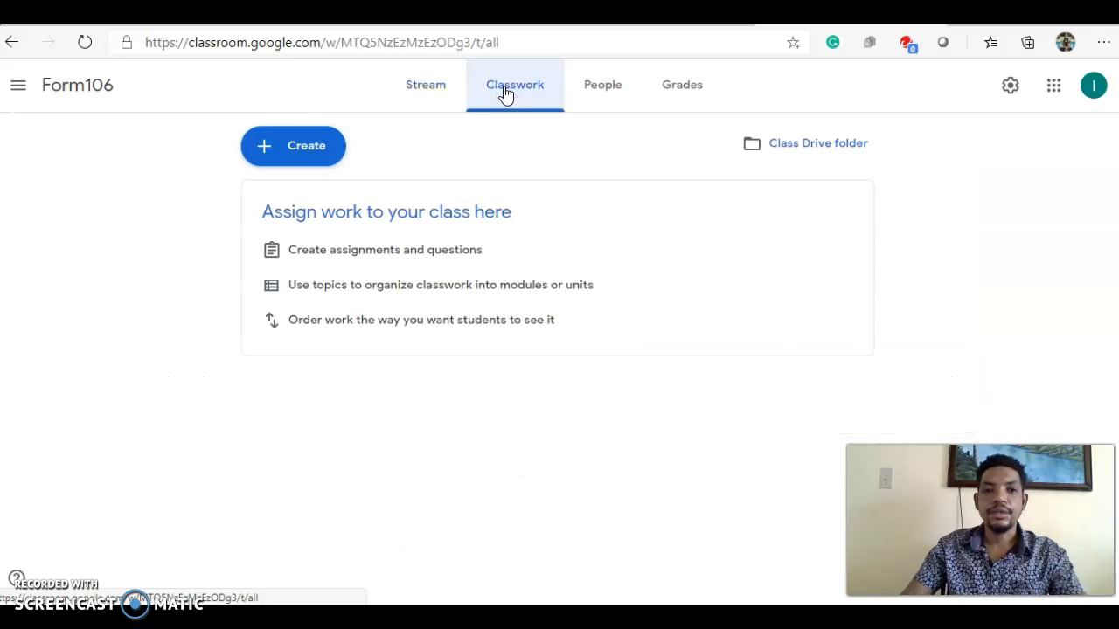
left_click(304, 148)
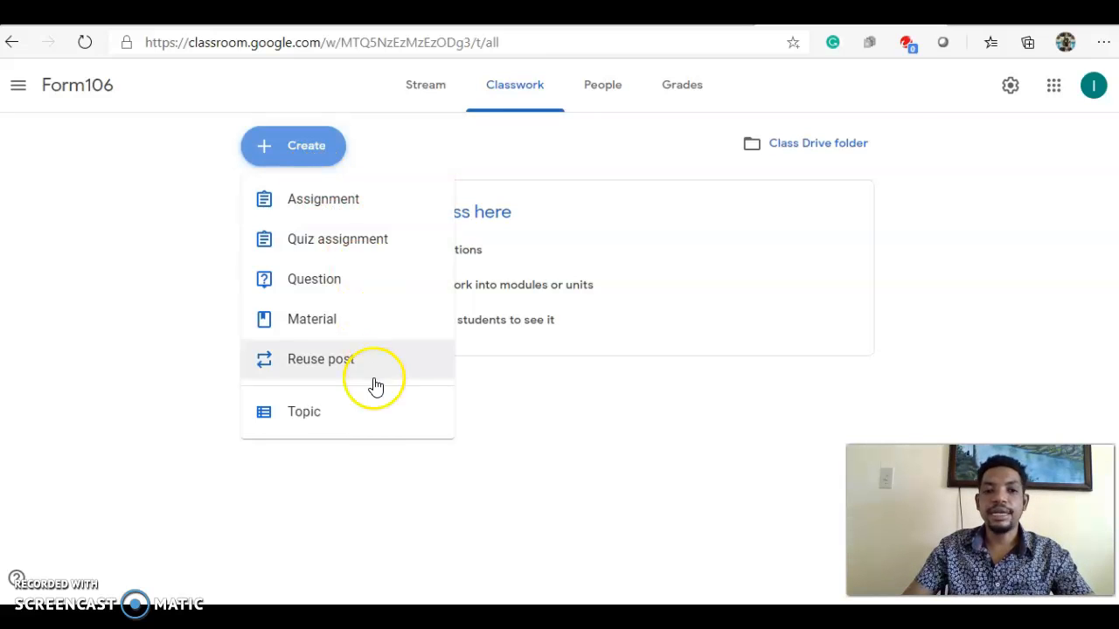
left_click(339, 414)
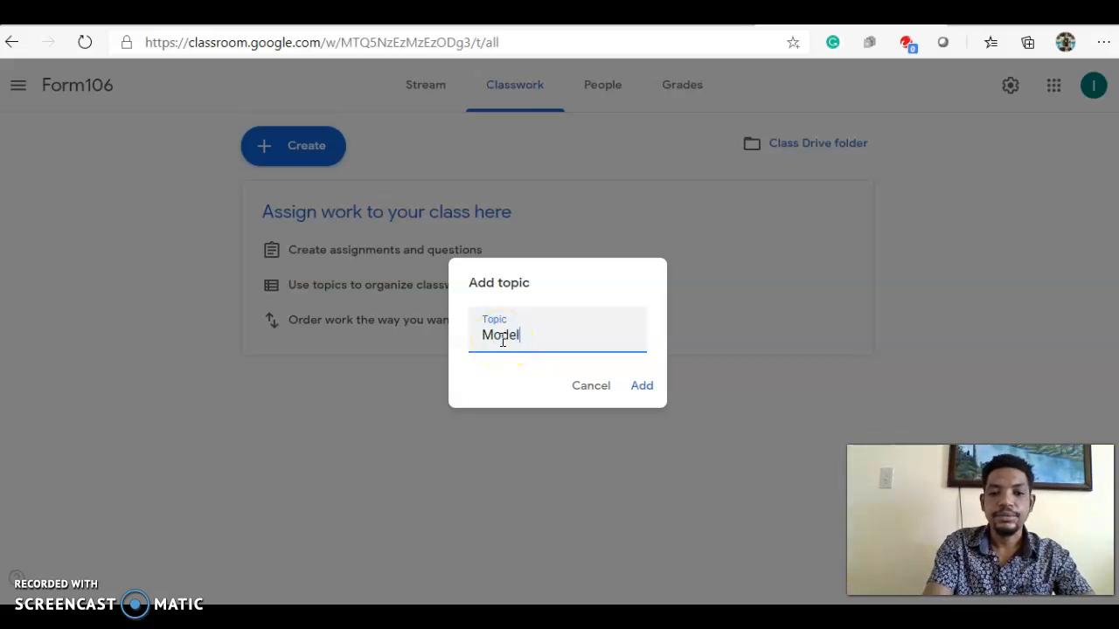
left_click(641, 387)
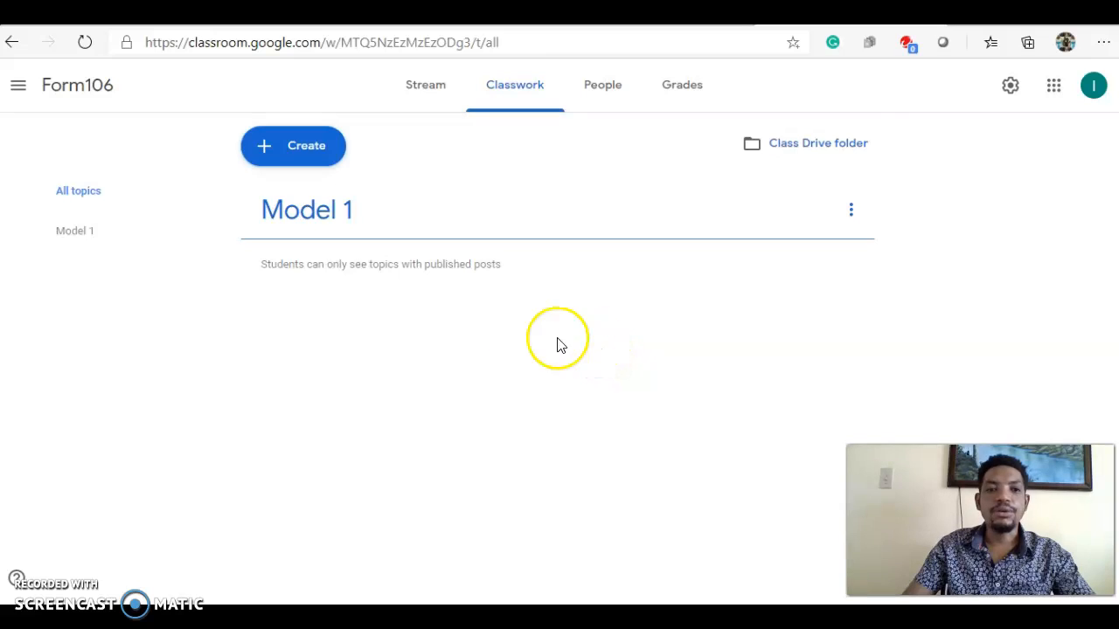
Start a new material post titled PPT Input Device.
left_click(300, 154)
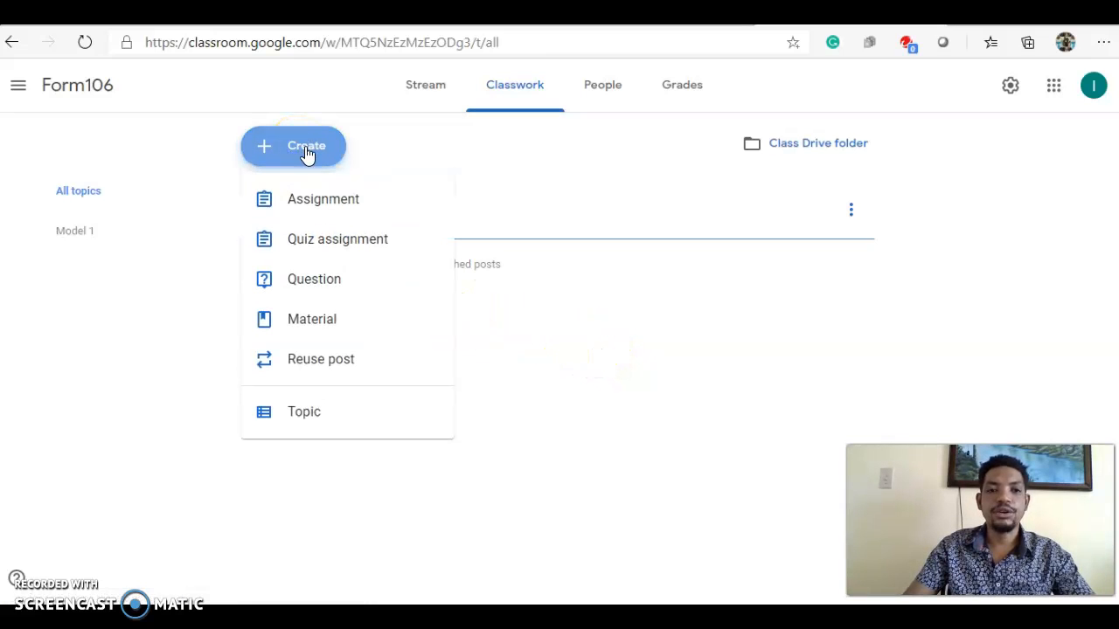
left_click(314, 326)
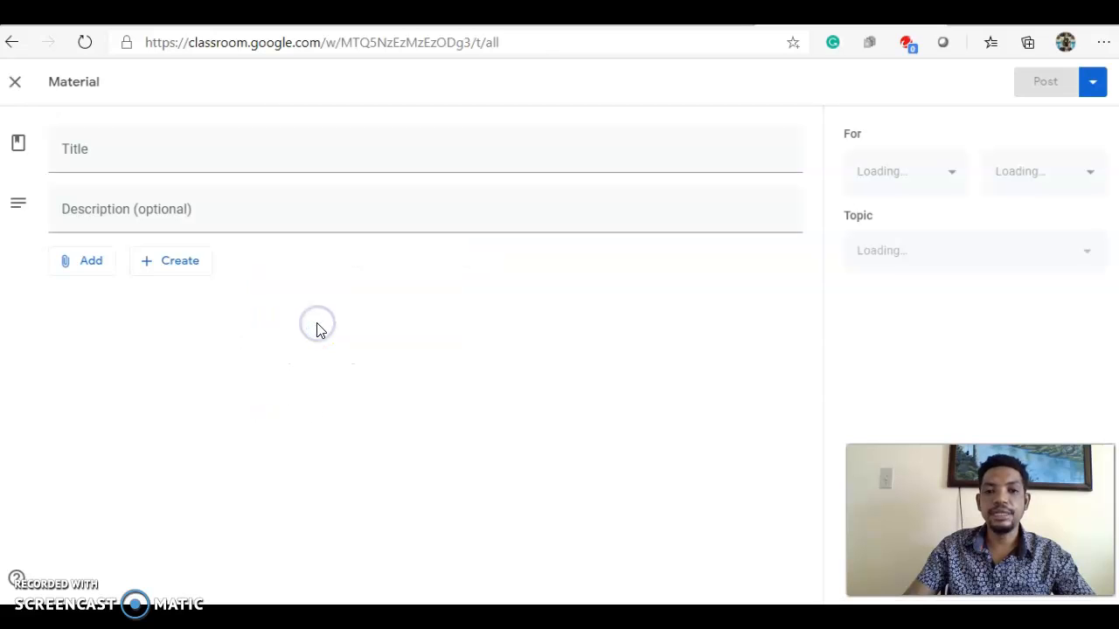
type("PPT Input Device")
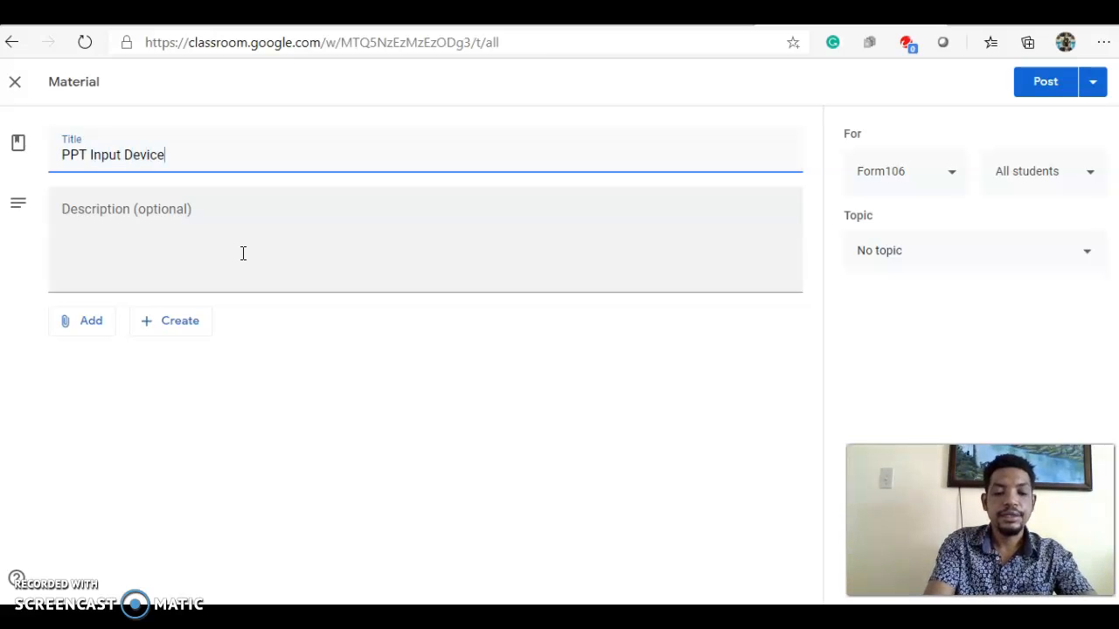
Attach the file PPT on input devices NCU training from the computer's documents folder to the material.
left_click(83, 325)
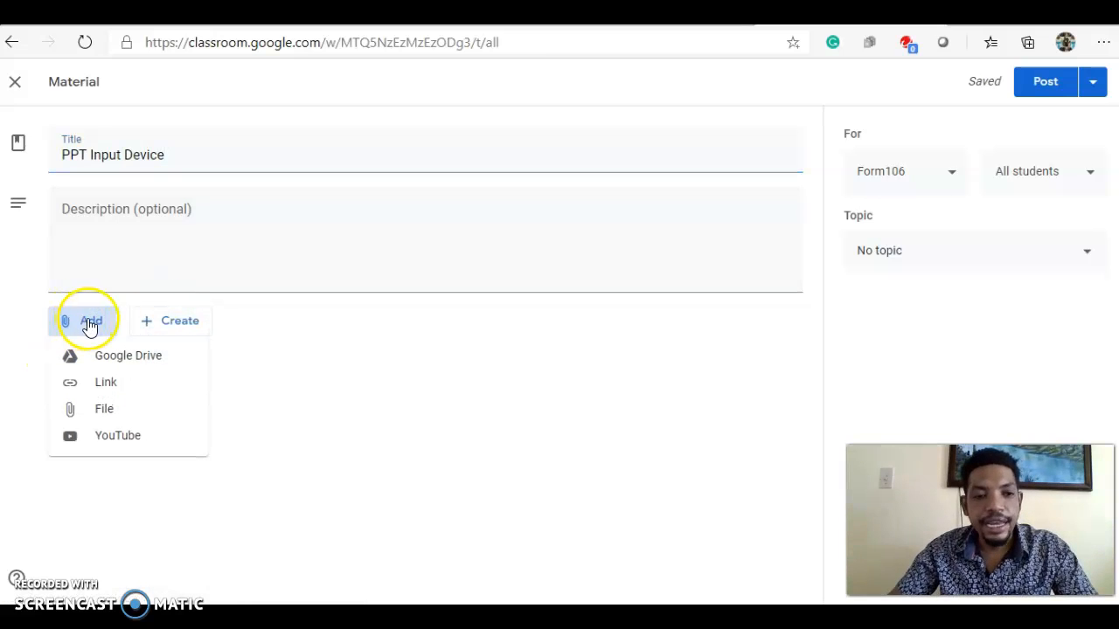
left_click(153, 410)
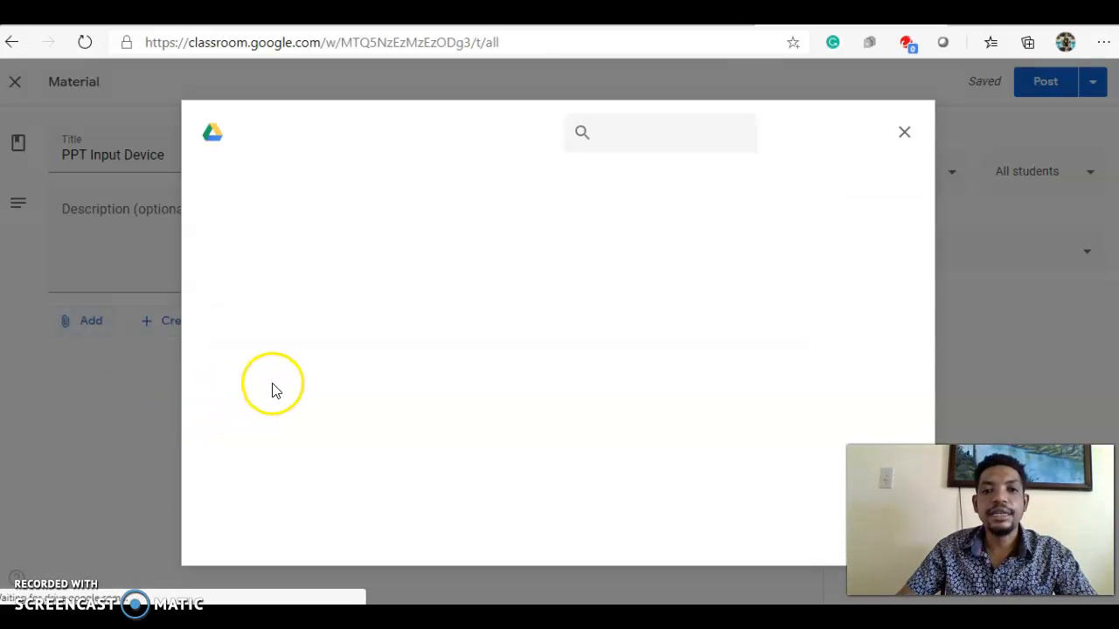
left_click(308, 186)
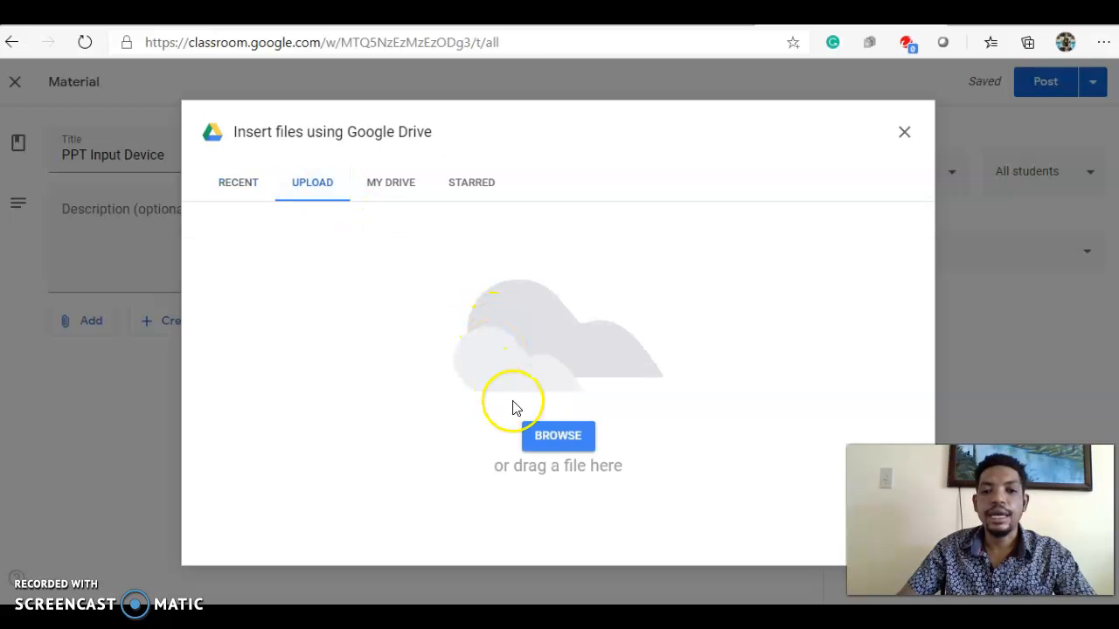
left_click(565, 432)
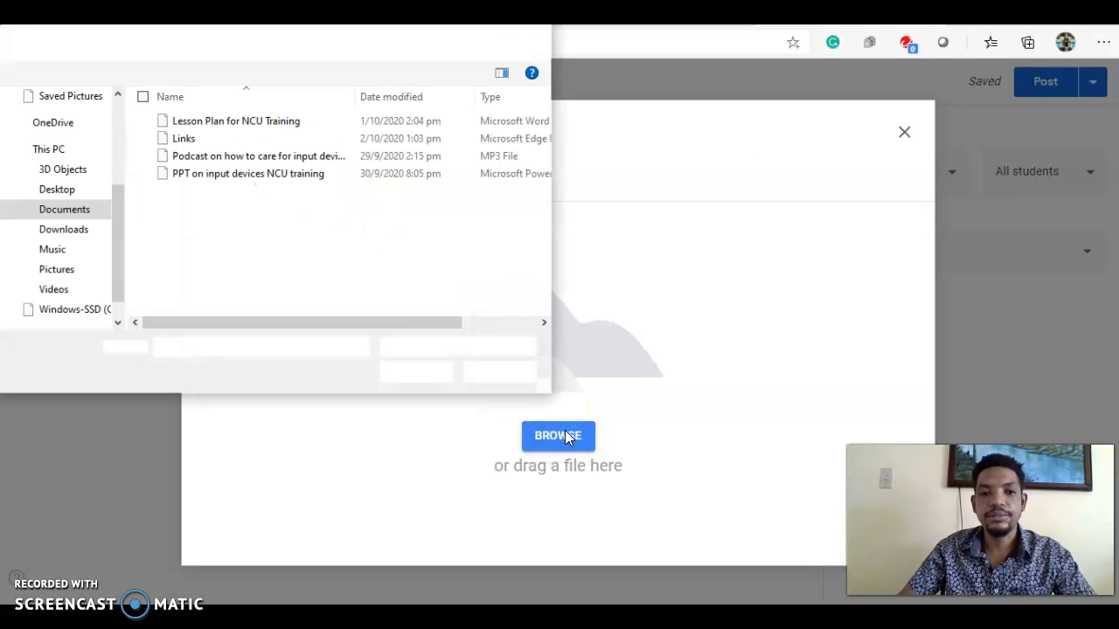
left_click(150, 175)
left_click(414, 374)
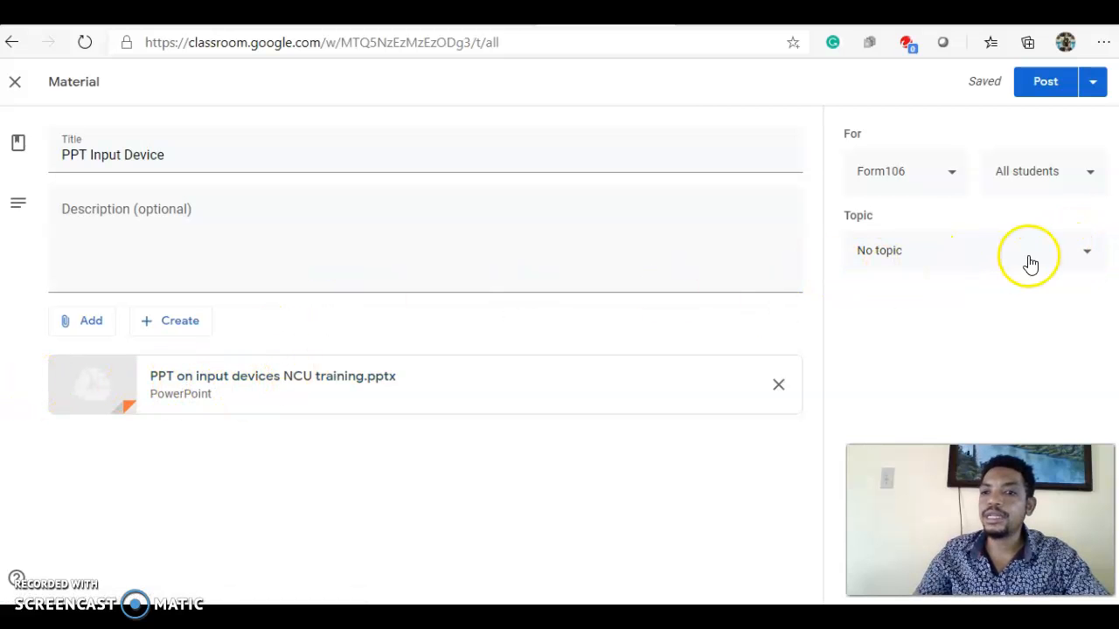
Set the material's topic to Model 1 and post it to the class.
left_click(1084, 251)
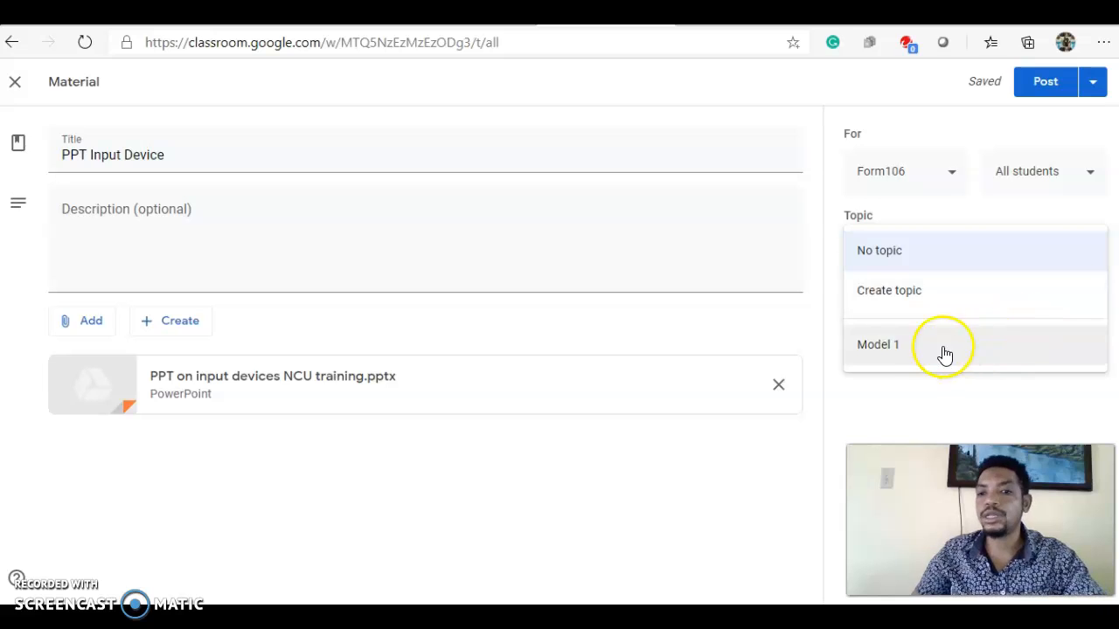
left_click(915, 351)
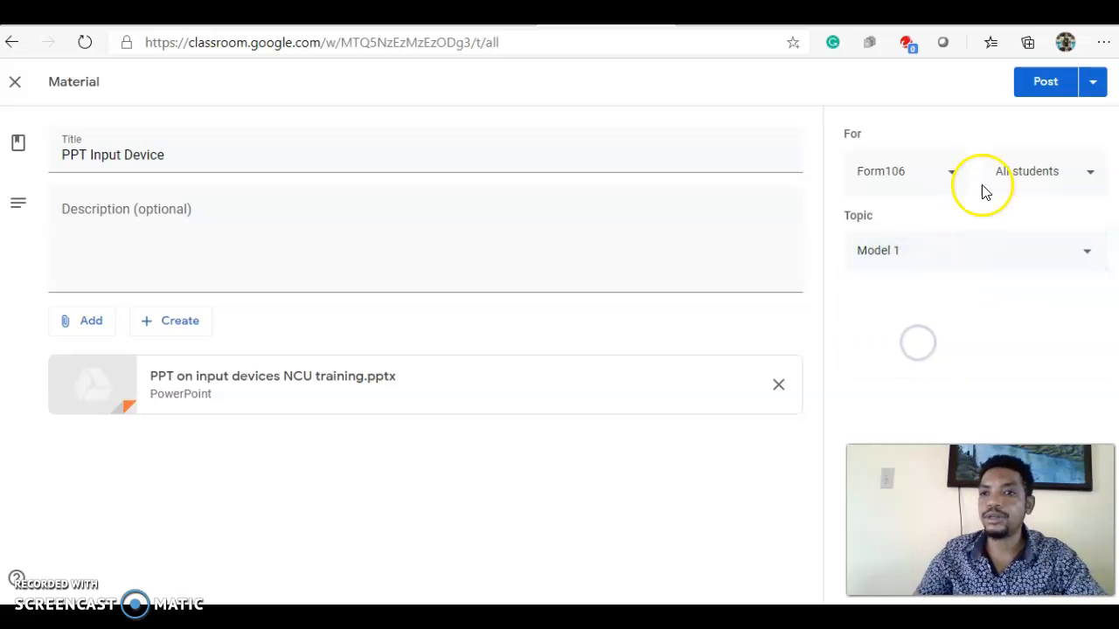
left_click(1093, 84)
left_click(1074, 121)
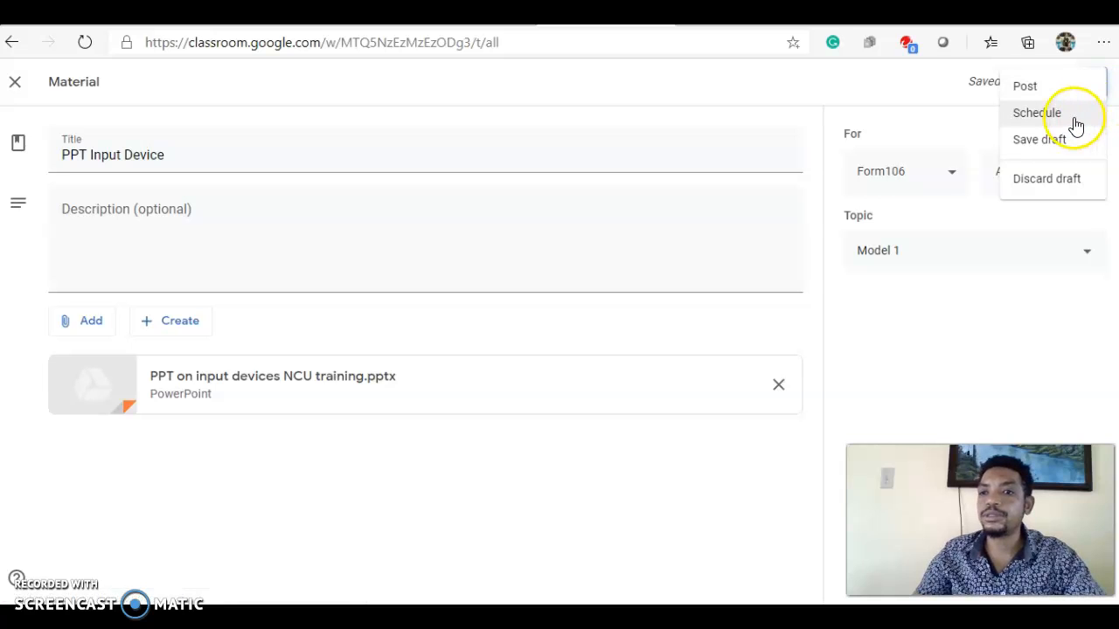
left_click(938, 87)
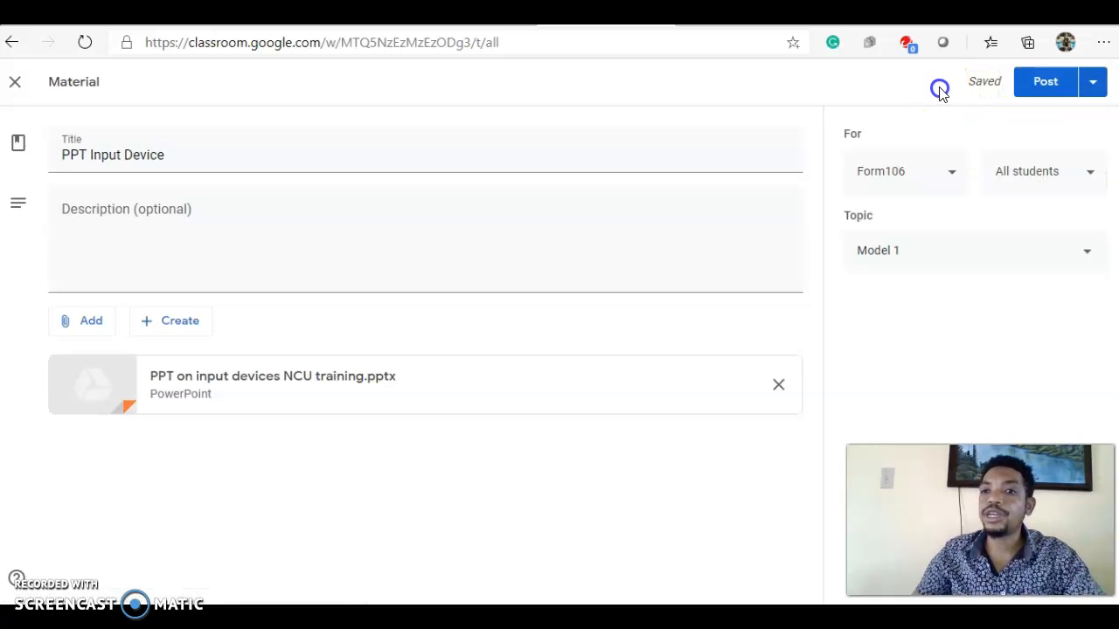
left_click(1044, 82)
left_click(305, 536)
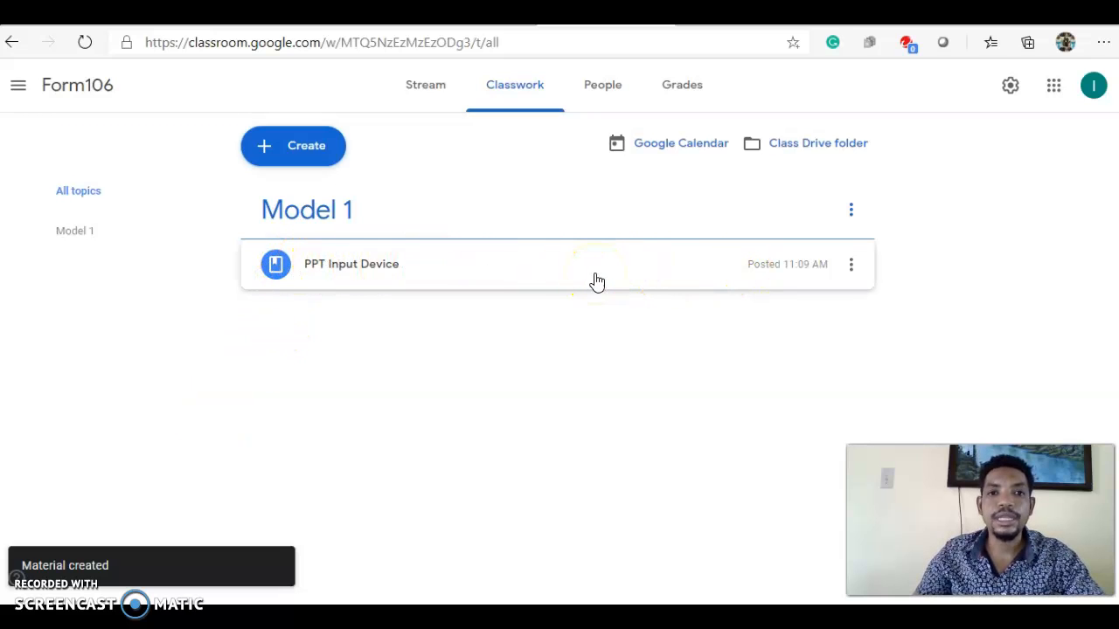
Create a quiz assignment titled Quiz1 and open its attached blank quiz form.
left_click(308, 149)
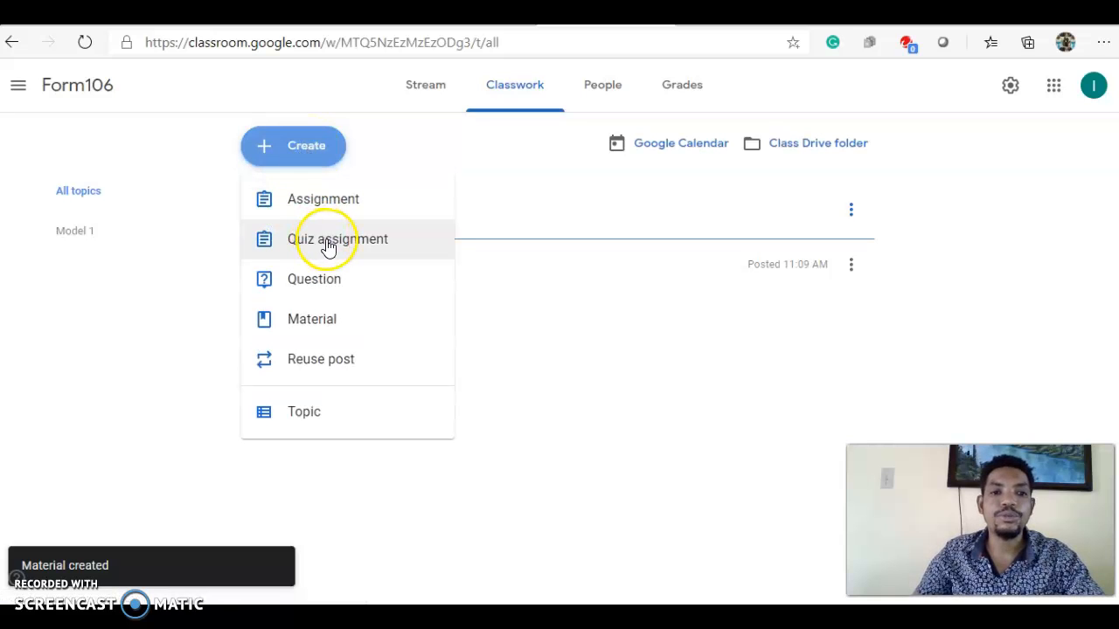
left_click(327, 246)
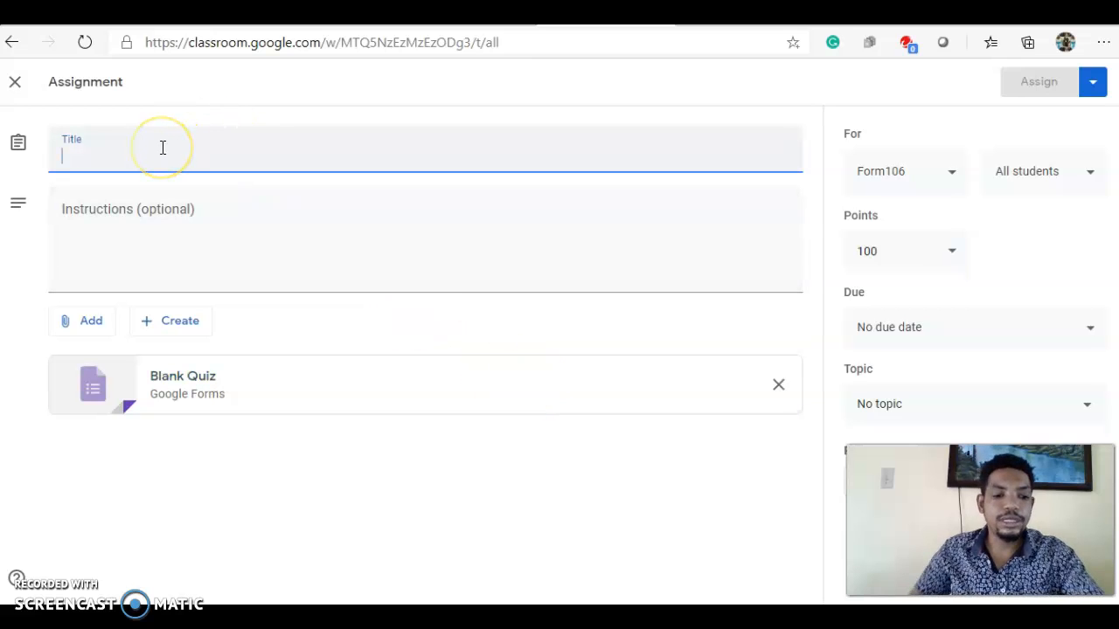
type("Quiz1")
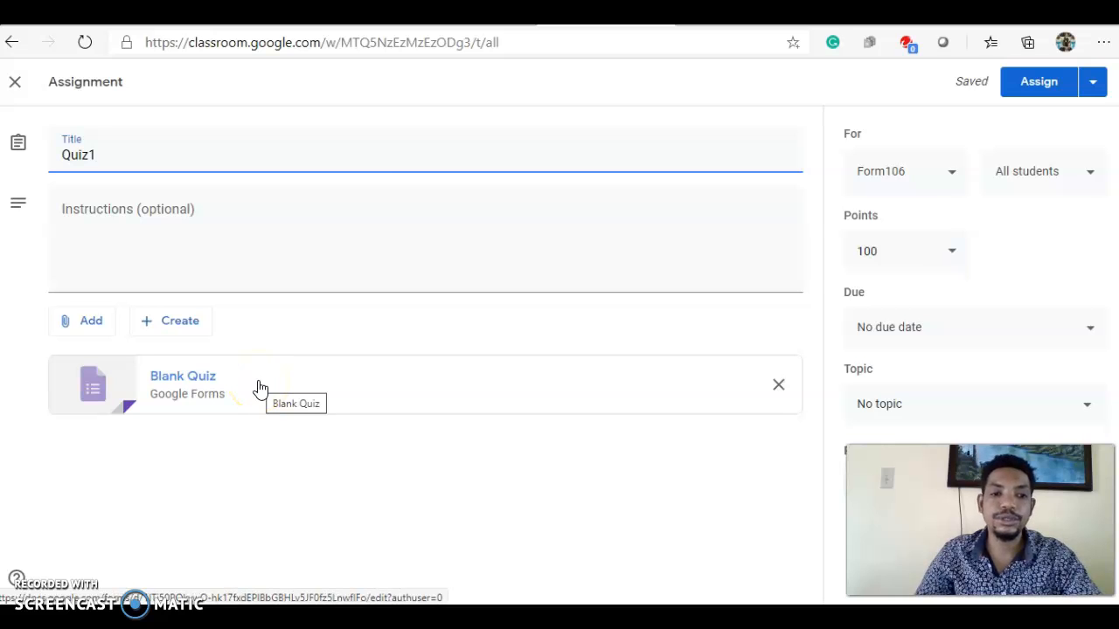
left_click(260, 388)
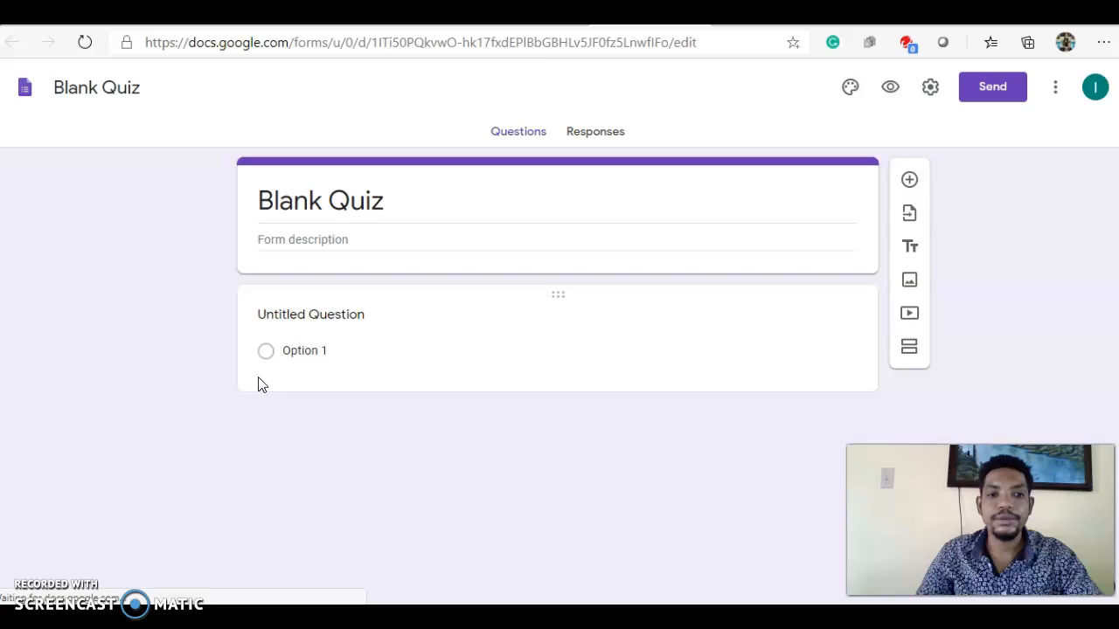
Paste 'The mouse is the most commonly used pointing device' as the first question's text.
left_click(288, 314)
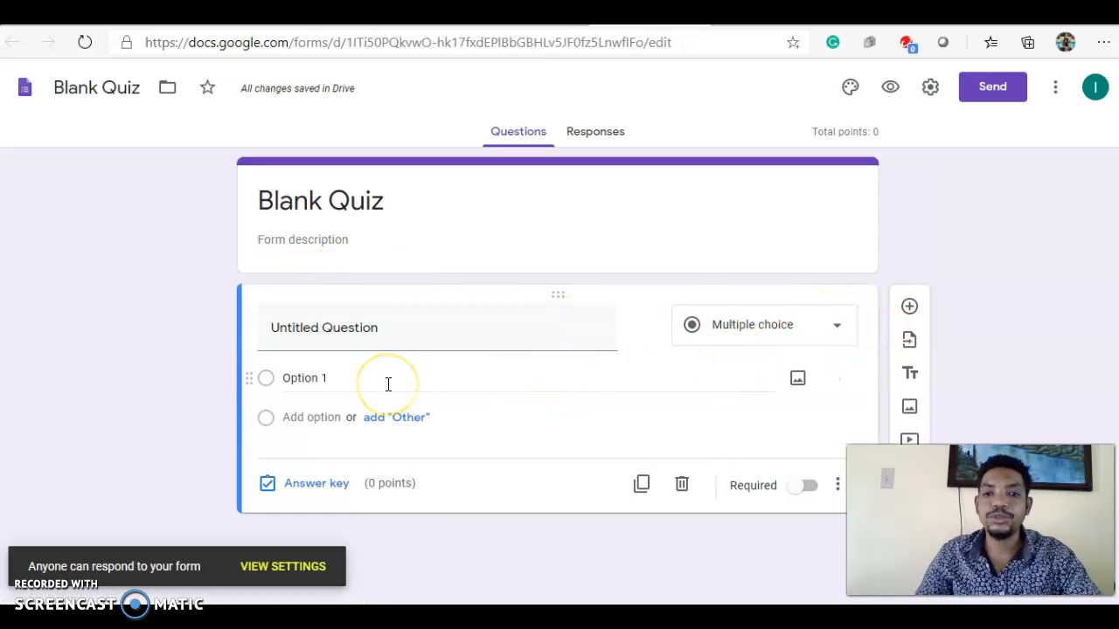
left_click(283, 326)
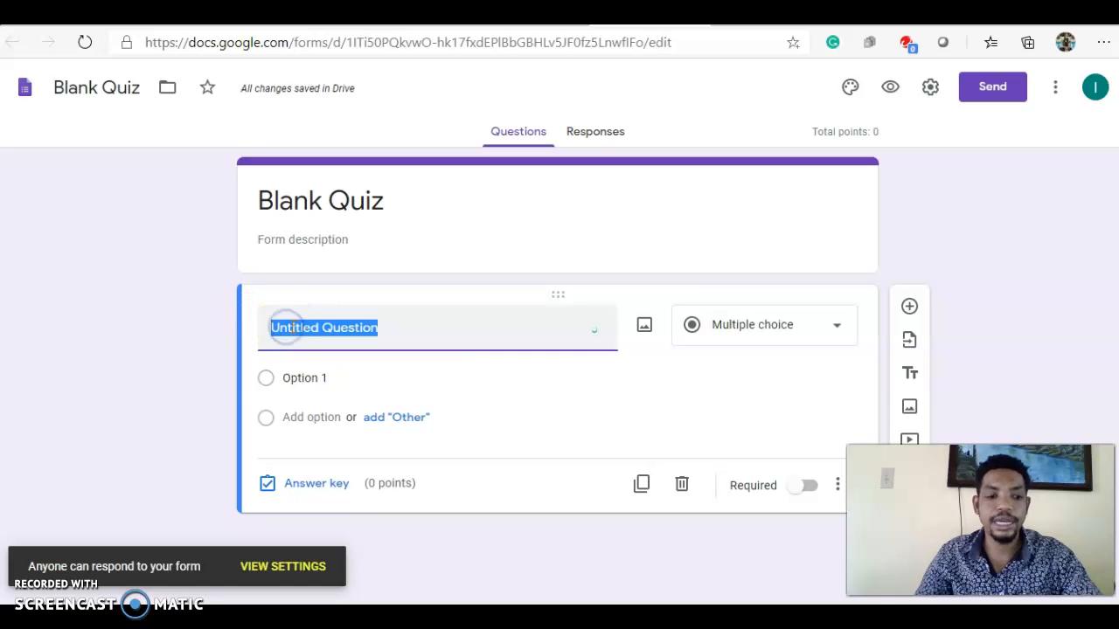
type("The mouse is the most commonly used pointing device")
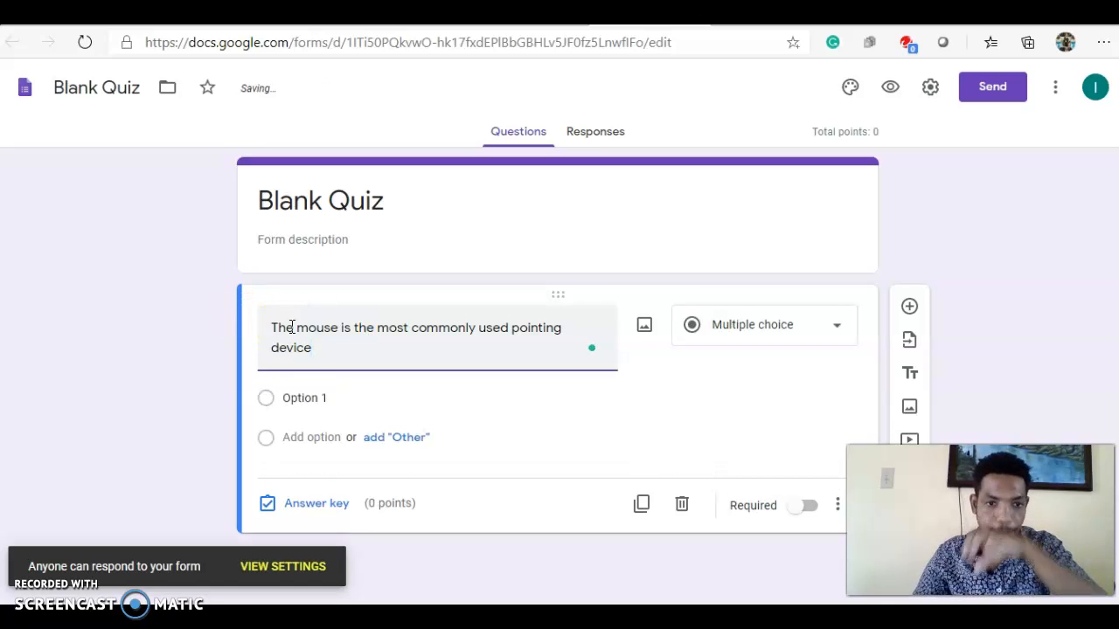
Set the question's multiple-choice options to True and False.
left_click(290, 398)
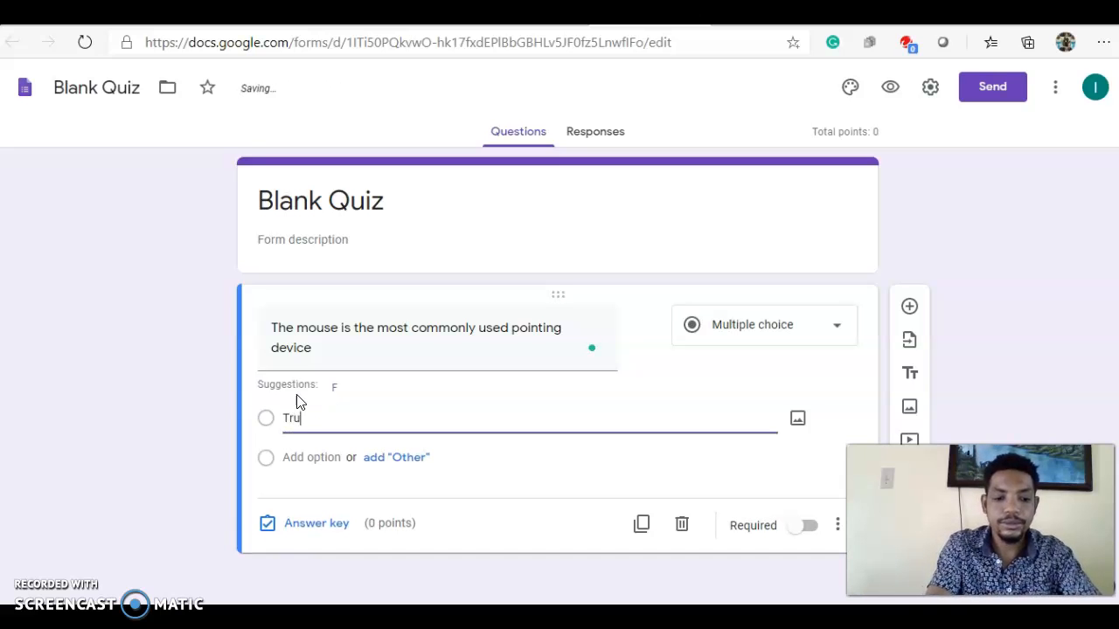
left_click(456, 415)
left_click(289, 457)
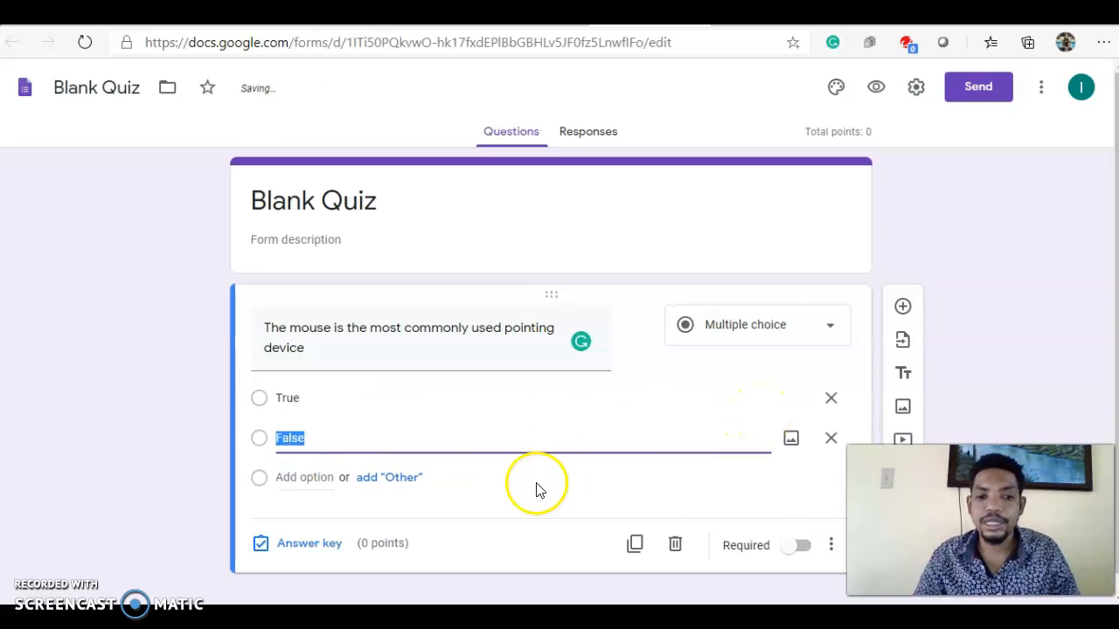
Mark True as the correct answer in the question's answer key.
left_click(294, 543)
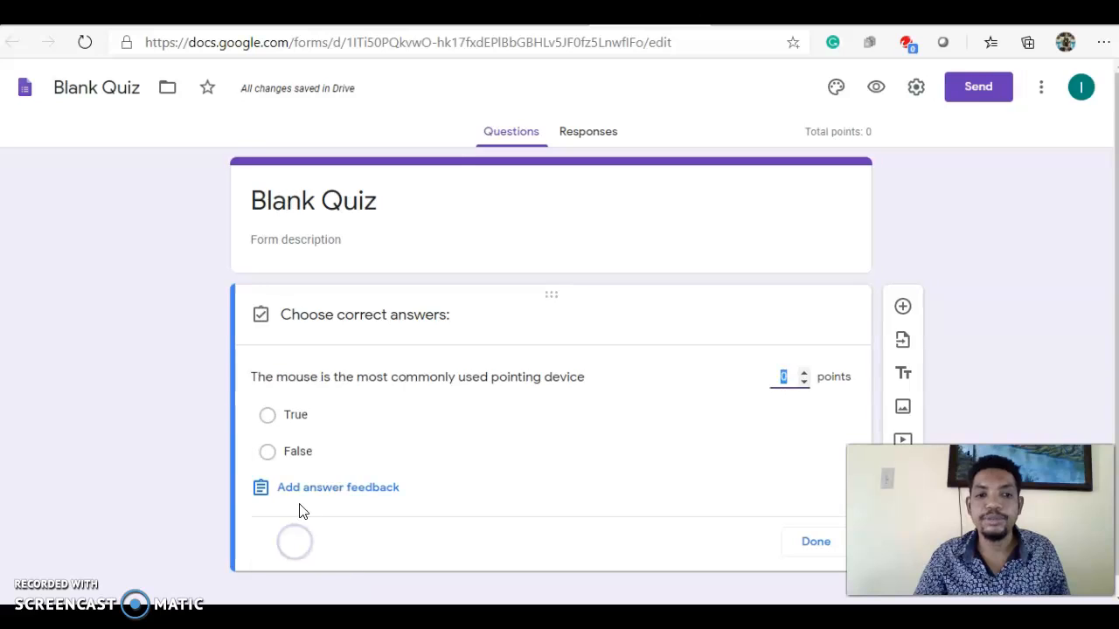
left_click(268, 417)
left_click(806, 542)
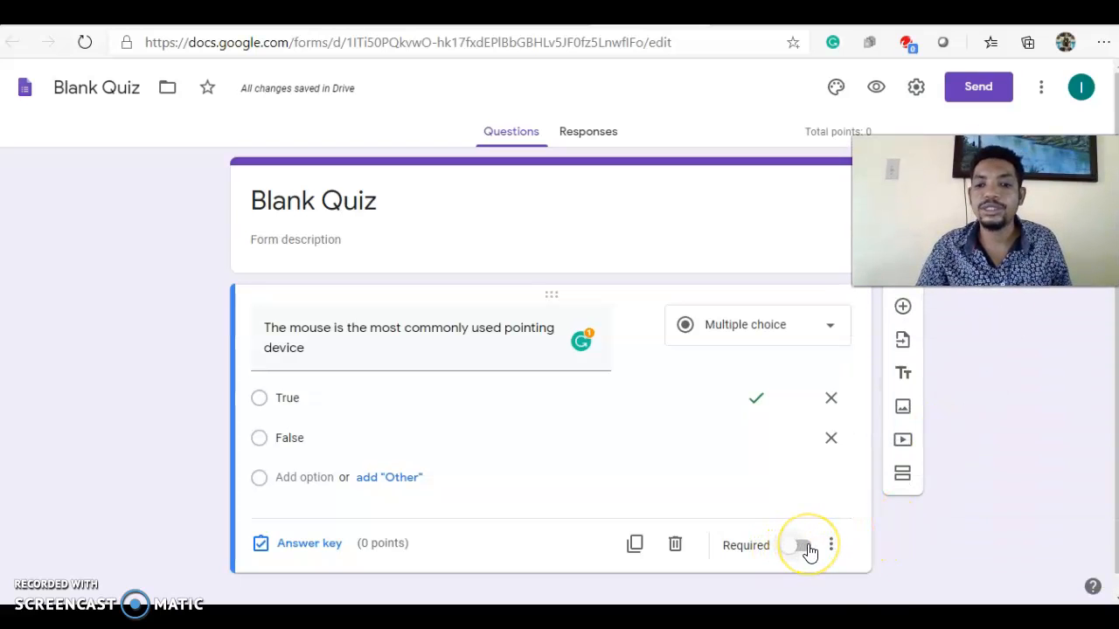
Make the question required and close the quiz form's browser tab.
left_click(802, 546)
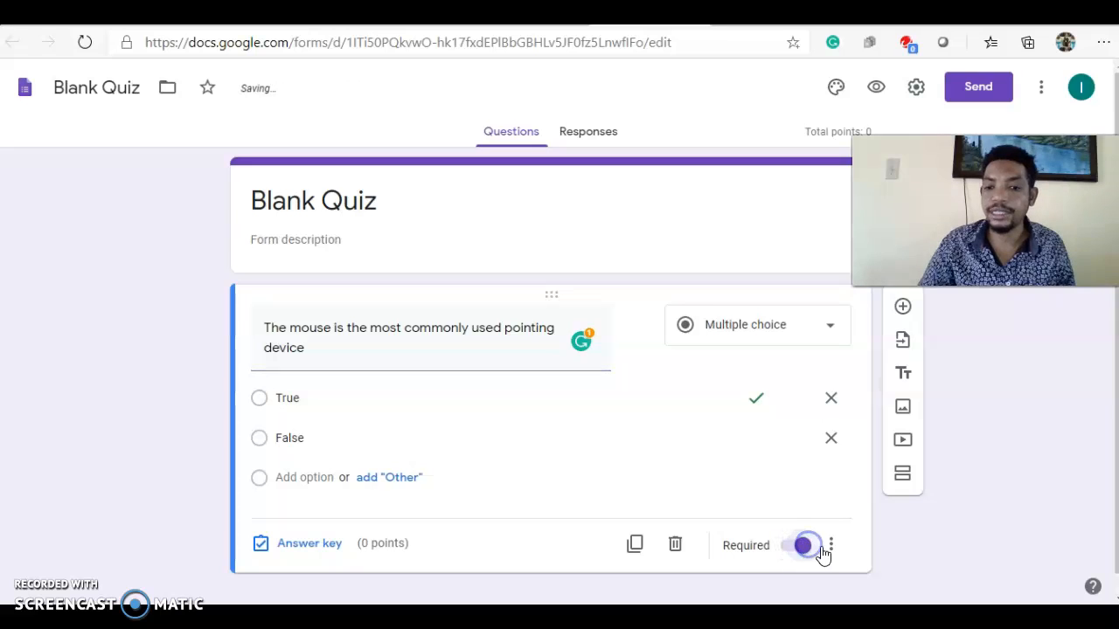
left_click(832, 547)
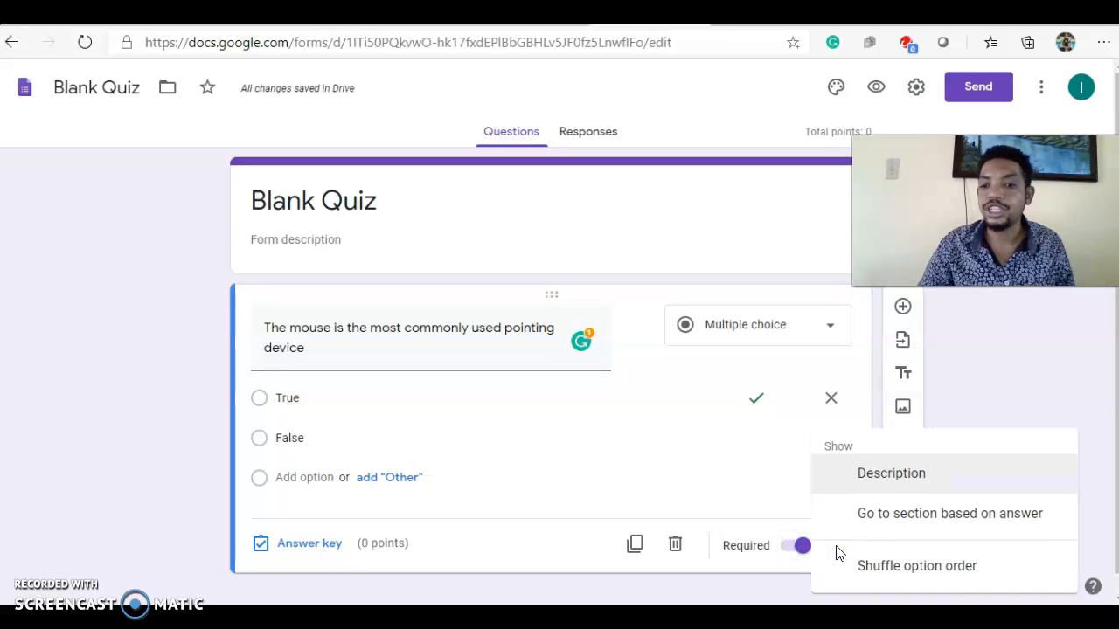
left_click(870, 583)
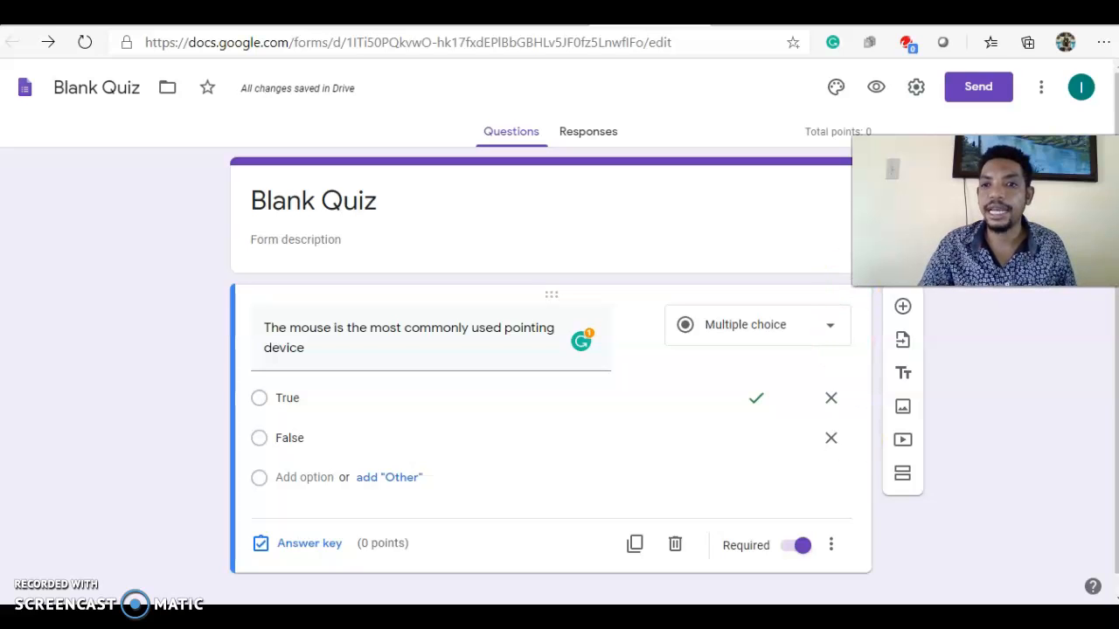
key("ctrl+w")
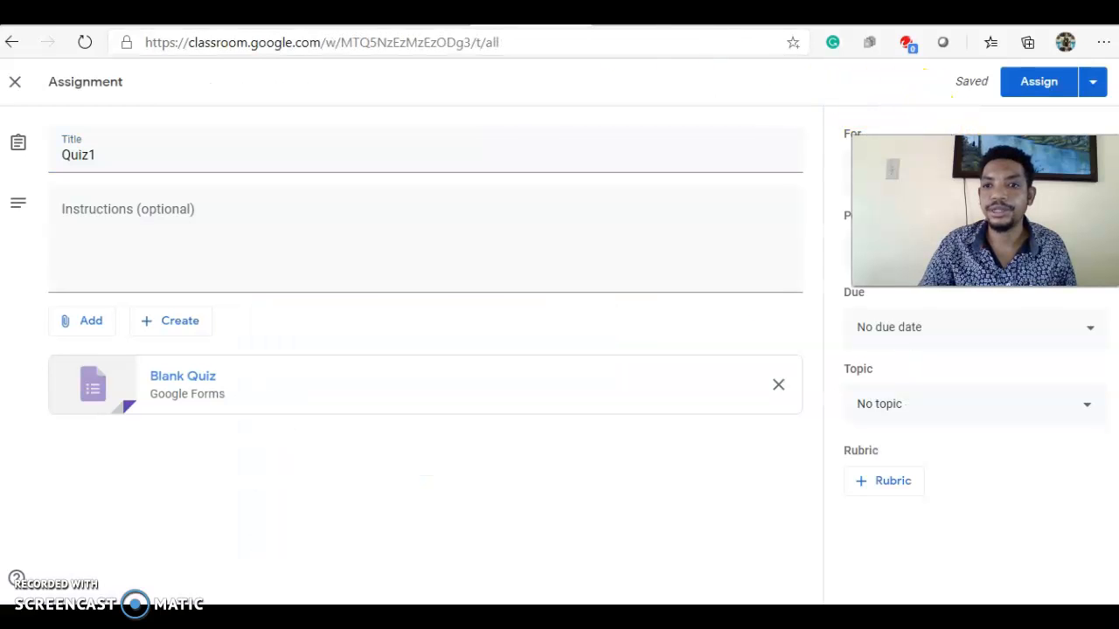
Set the Quiz1 assignment's topic to Model 1.
left_click_drag(1074, 135, 984, 452)
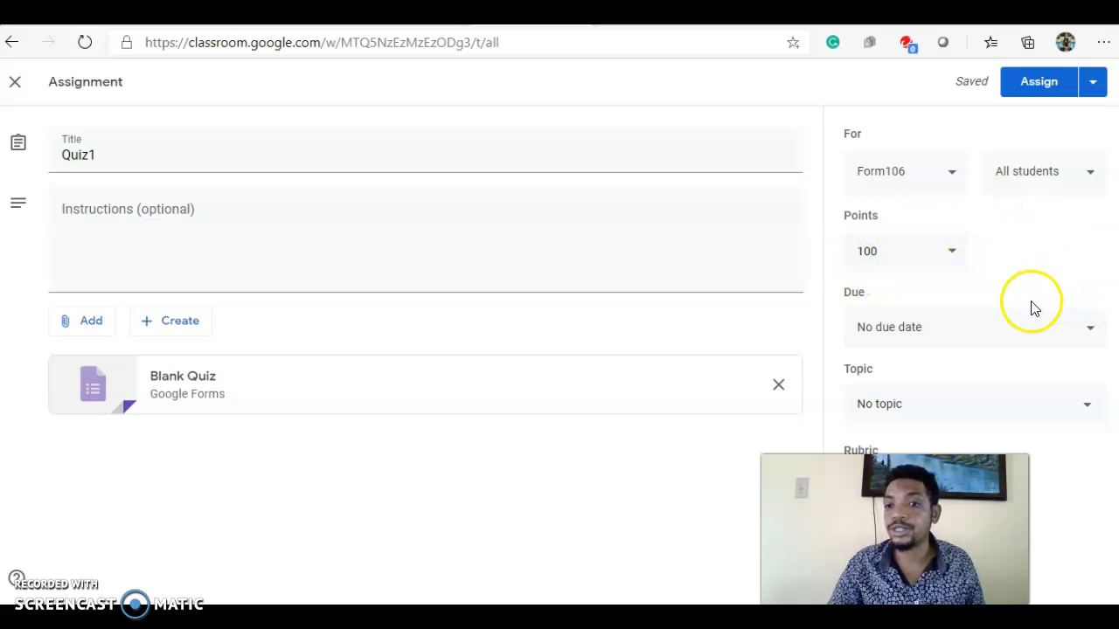
left_click_drag(916, 511, 785, 511)
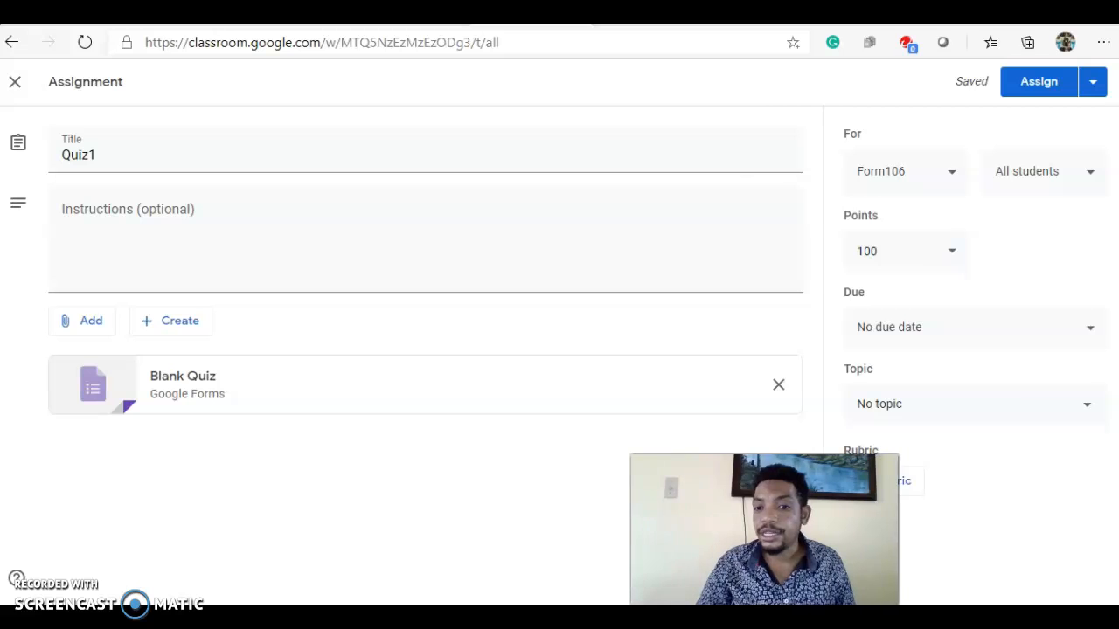
left_click(1087, 409)
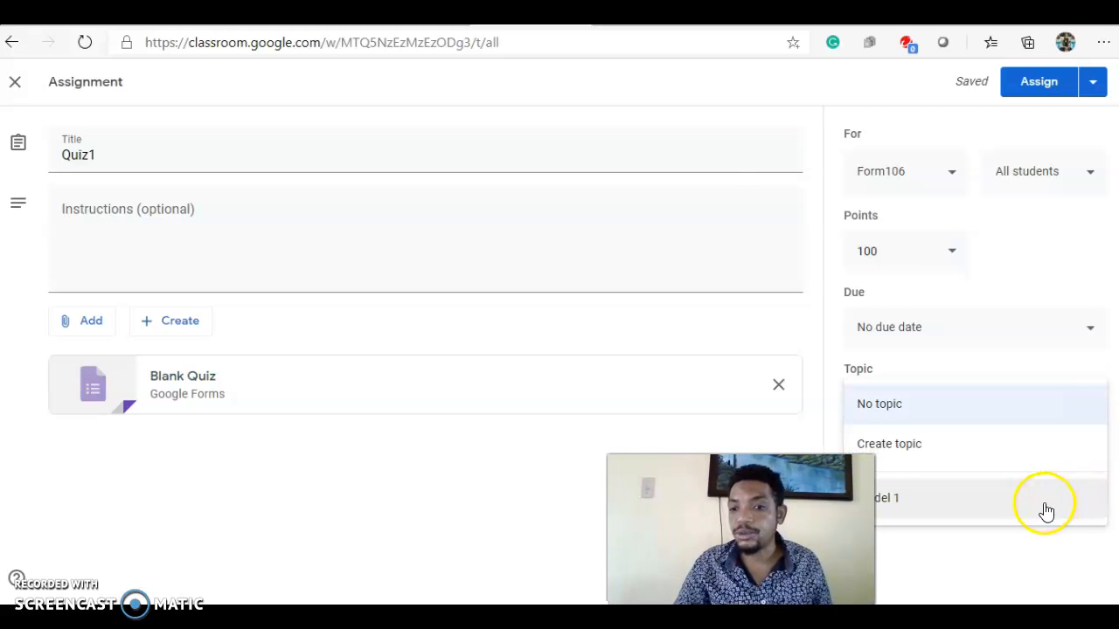
left_click(1022, 501)
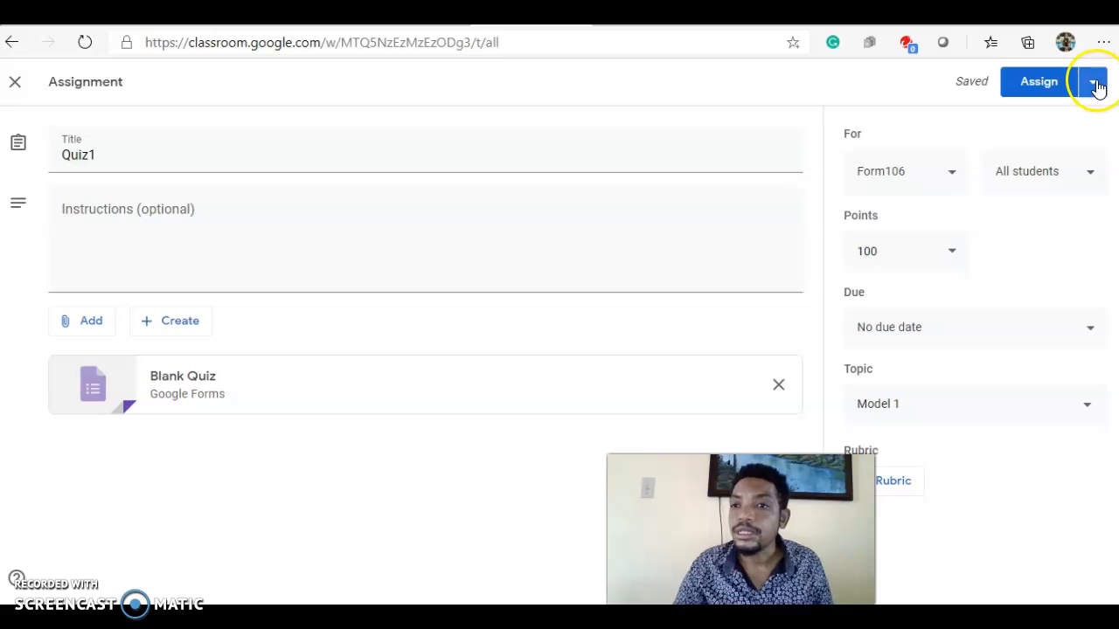
left_click(1093, 83)
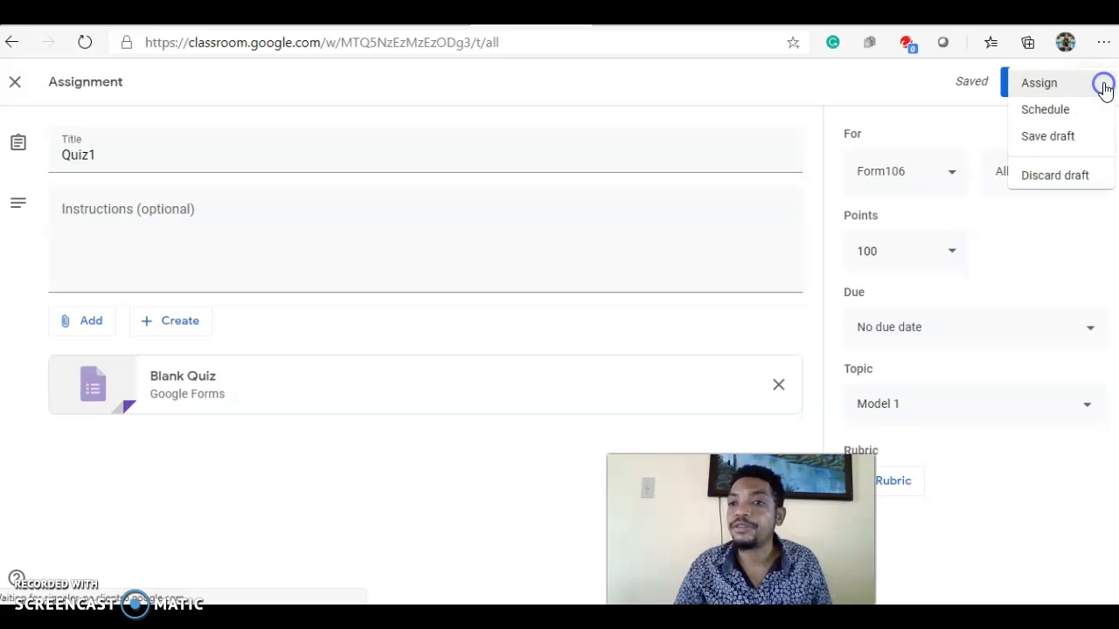
left_click(964, 128)
left_click(1023, 98)
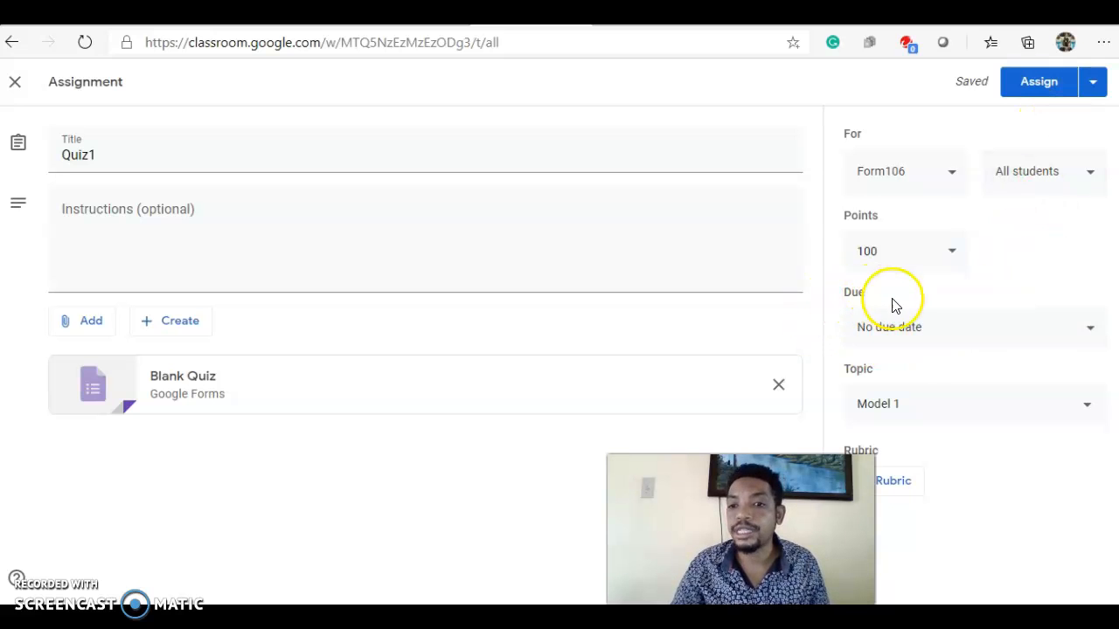
Set Quiz1's due date to October 22, 2020 and assign it to the class.
left_click(1067, 350)
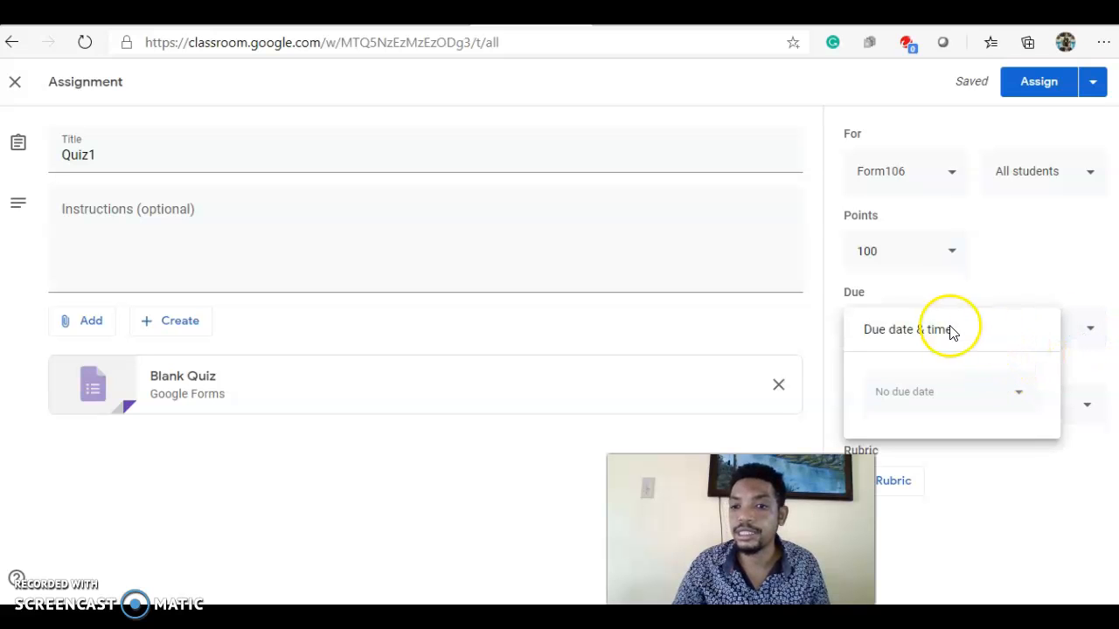
left_click(978, 389)
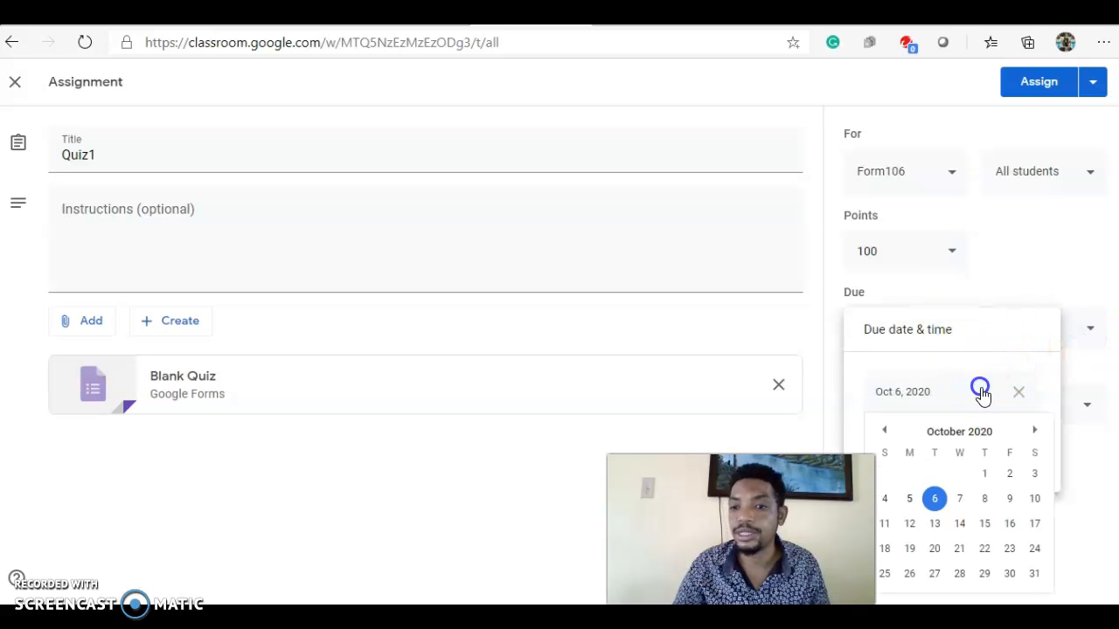
left_click(985, 548)
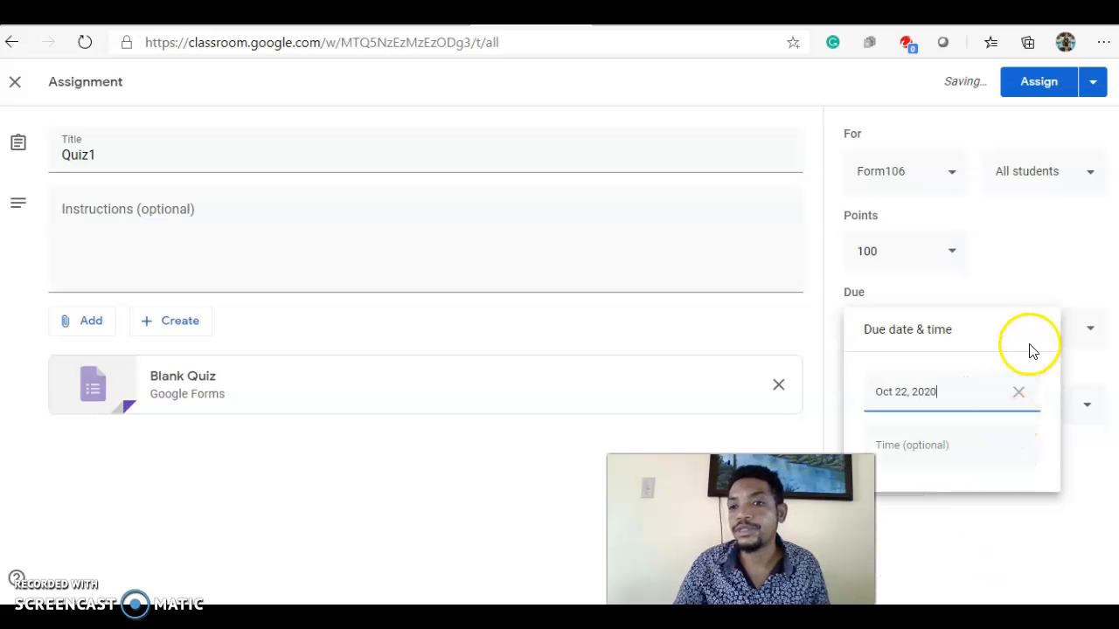
left_click(1040, 84)
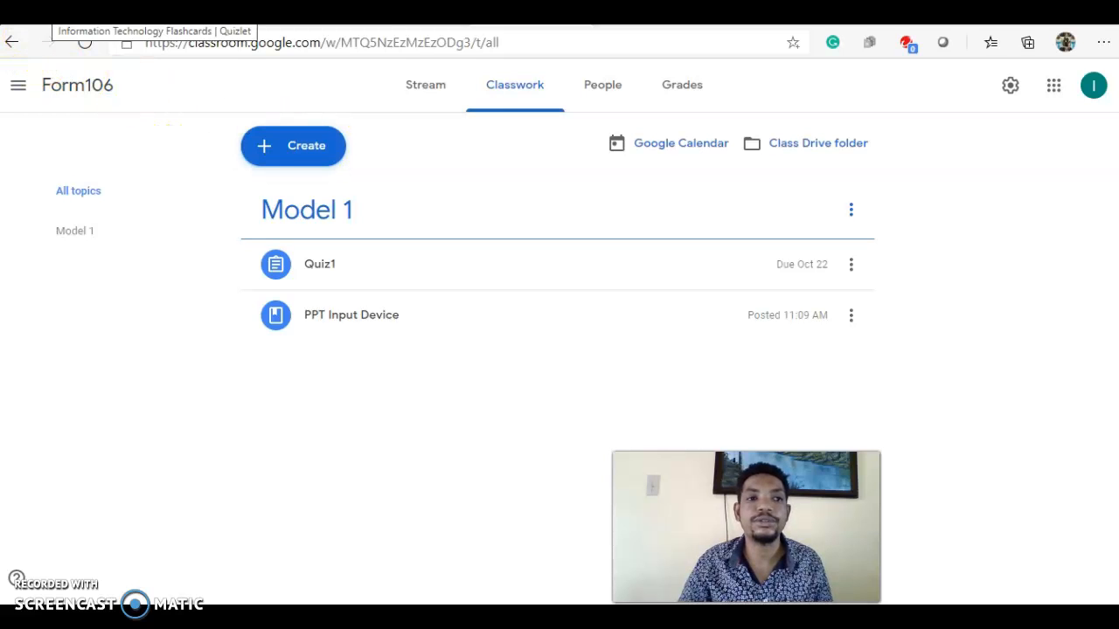
Switch to the Quizlet Information Technology flashcard set and share it to the Form106 class in Google Classroom.
left_click(53, 12)
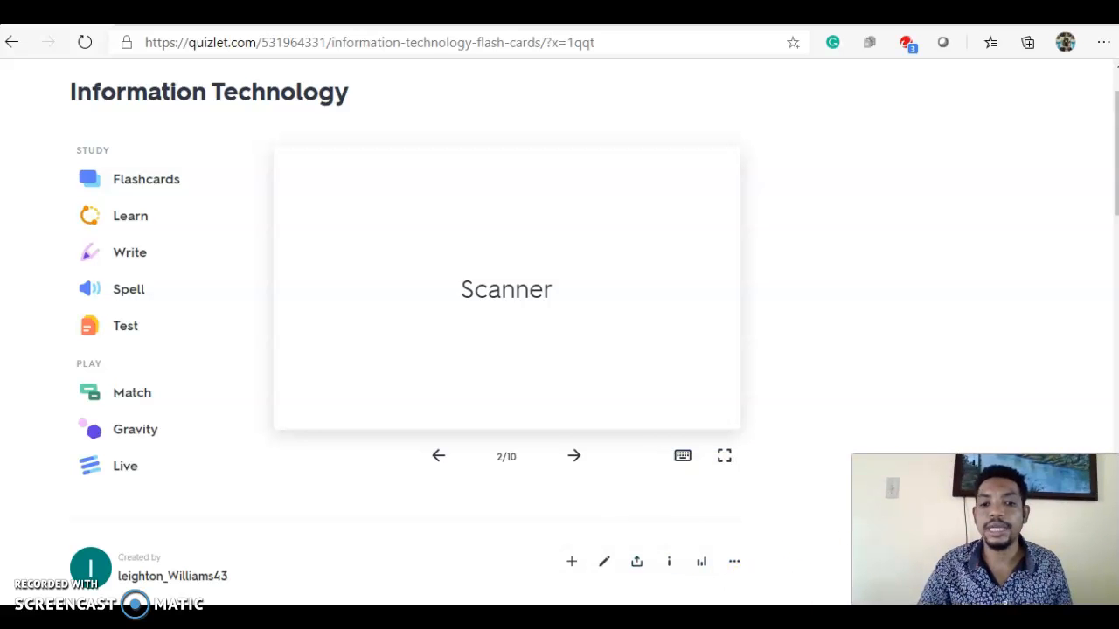
left_click(638, 563)
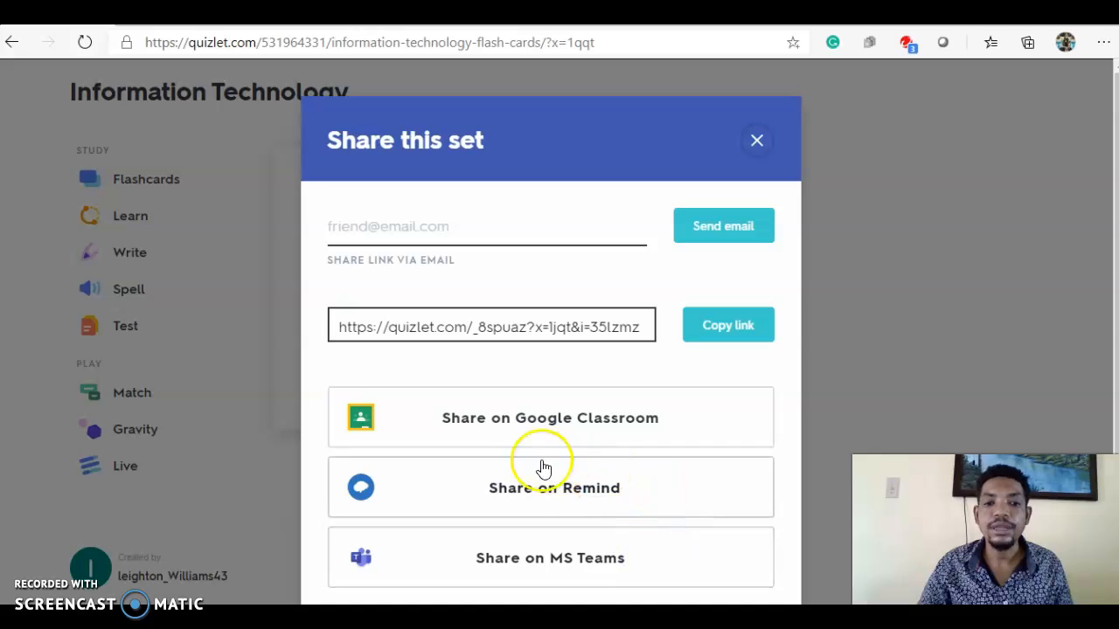
left_click(544, 420)
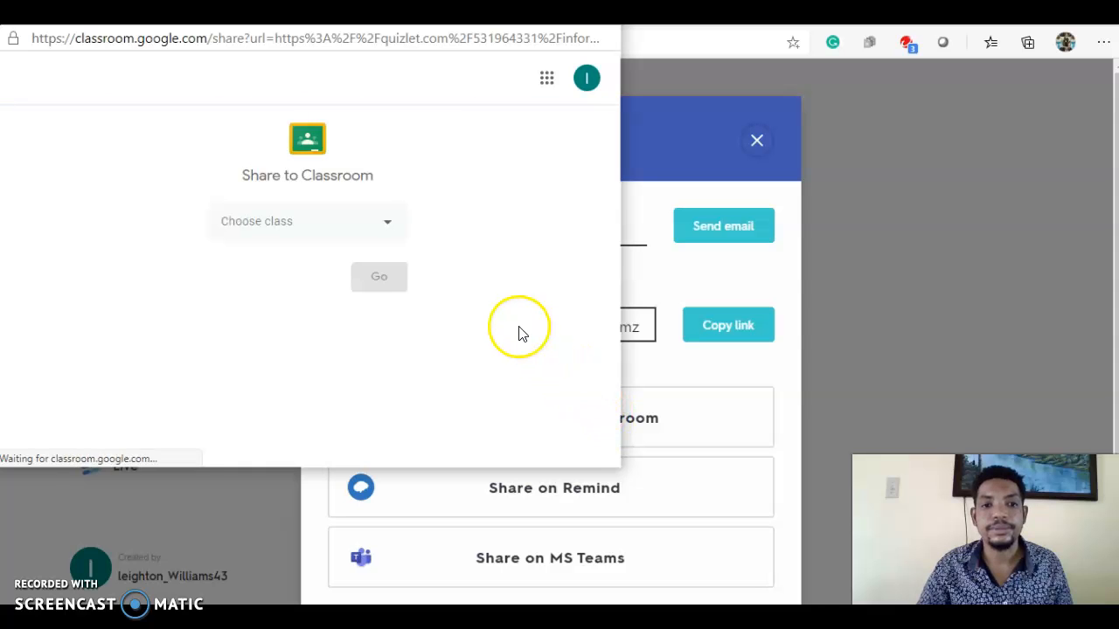
left_click(384, 223)
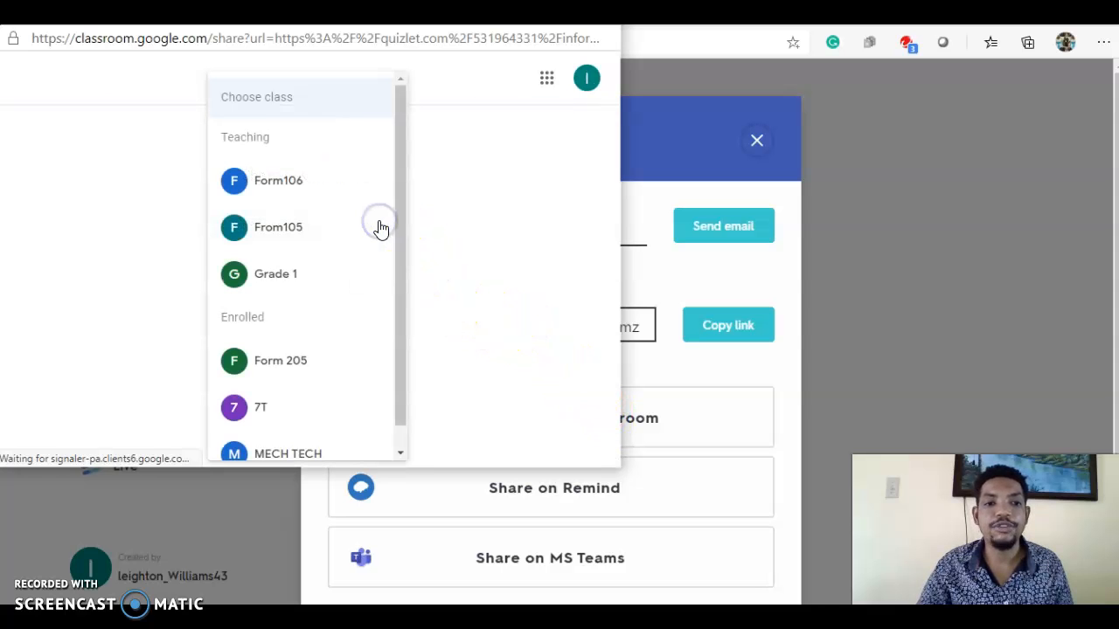
left_click(267, 192)
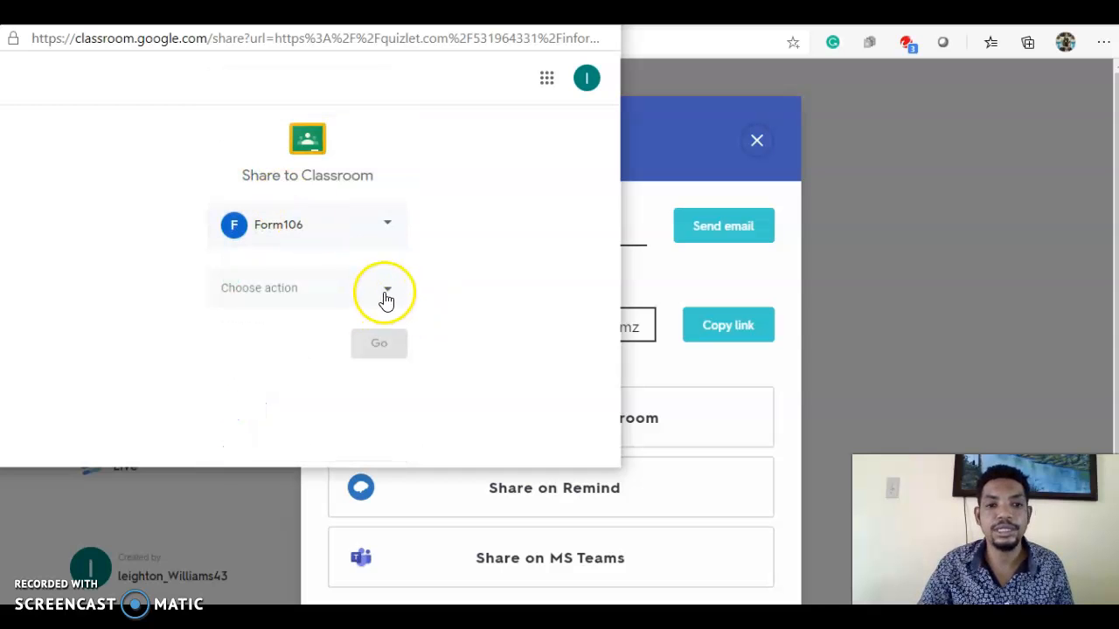
Choose to create an assignment from the shared flashcard set.
left_click(386, 292)
left_click(328, 301)
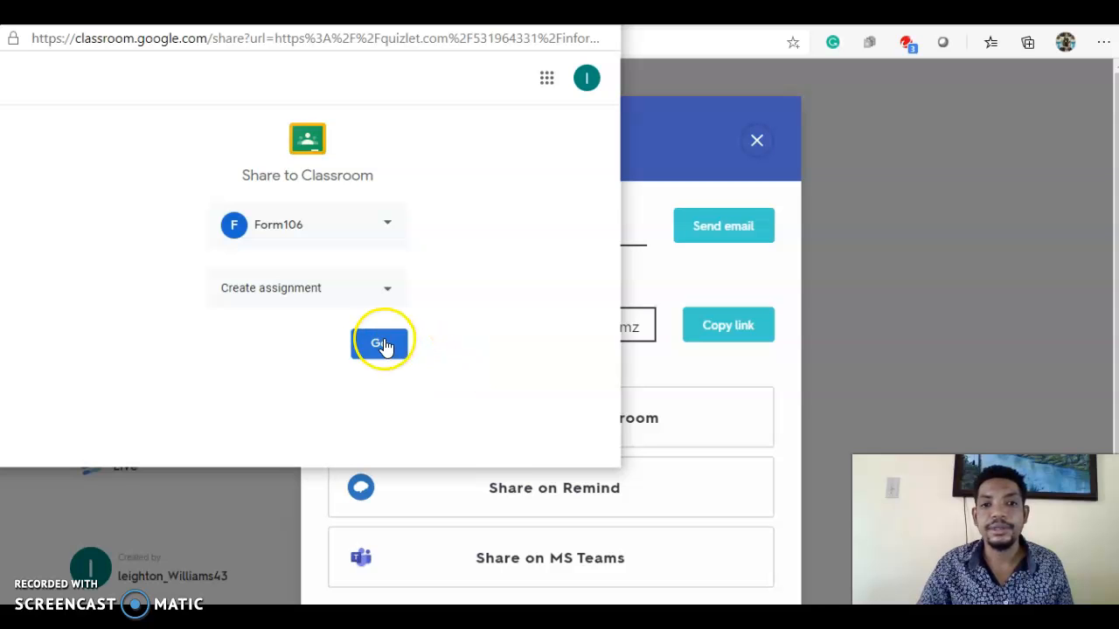
left_click(383, 344)
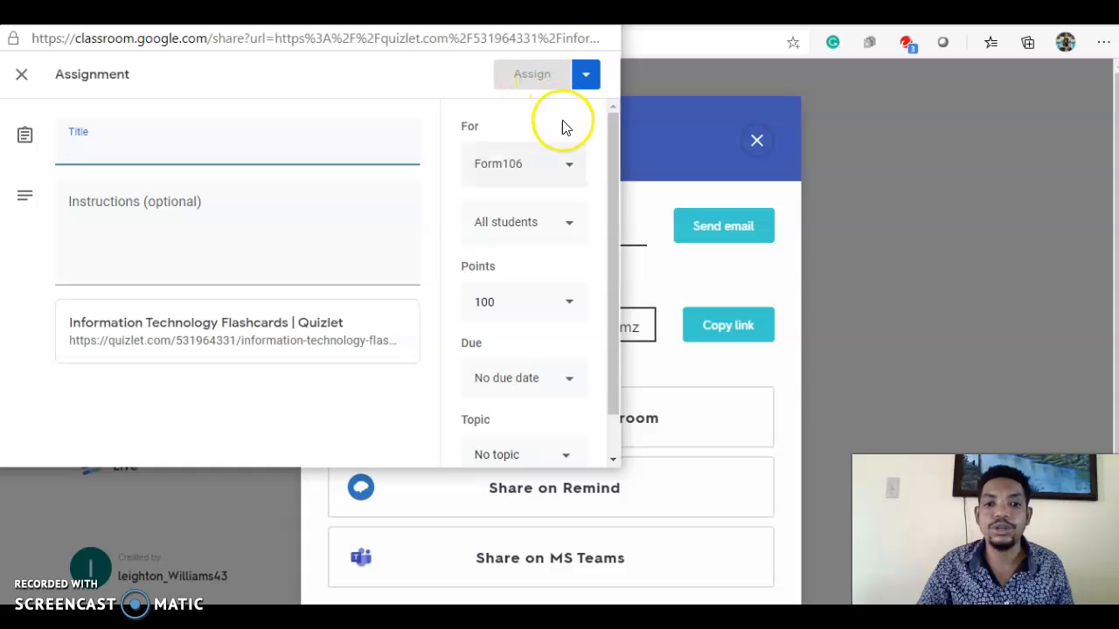
Set the Quizlet assignment's due date to October 31, 2020 and its topic to Model 1.
scroll(376, 350, "down", 1)
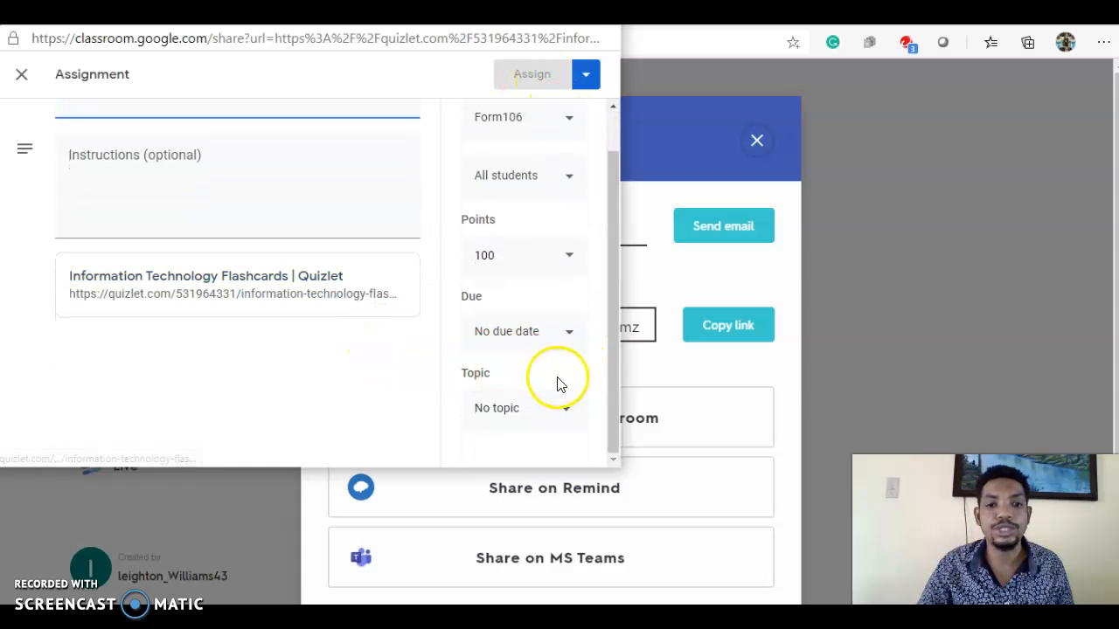
left_click(569, 332)
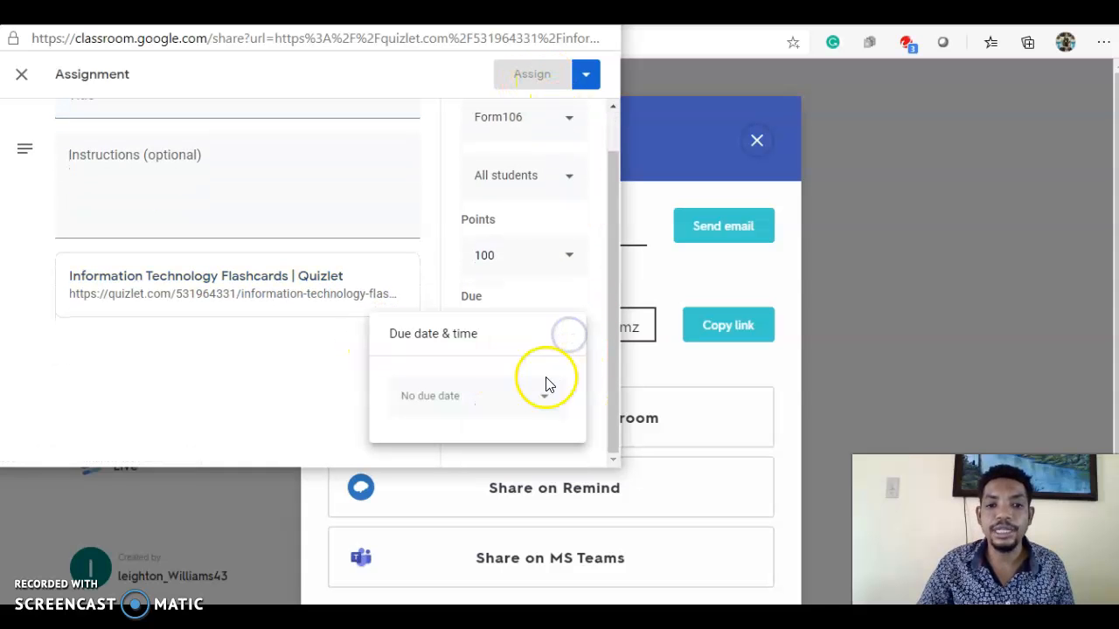
left_click(511, 393)
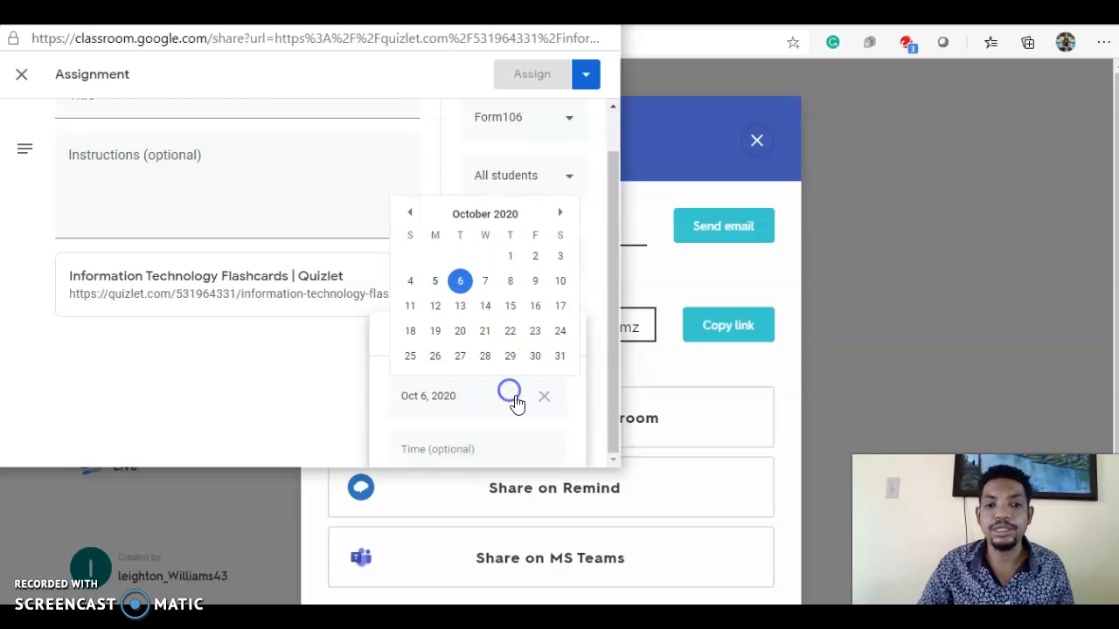
left_click(558, 355)
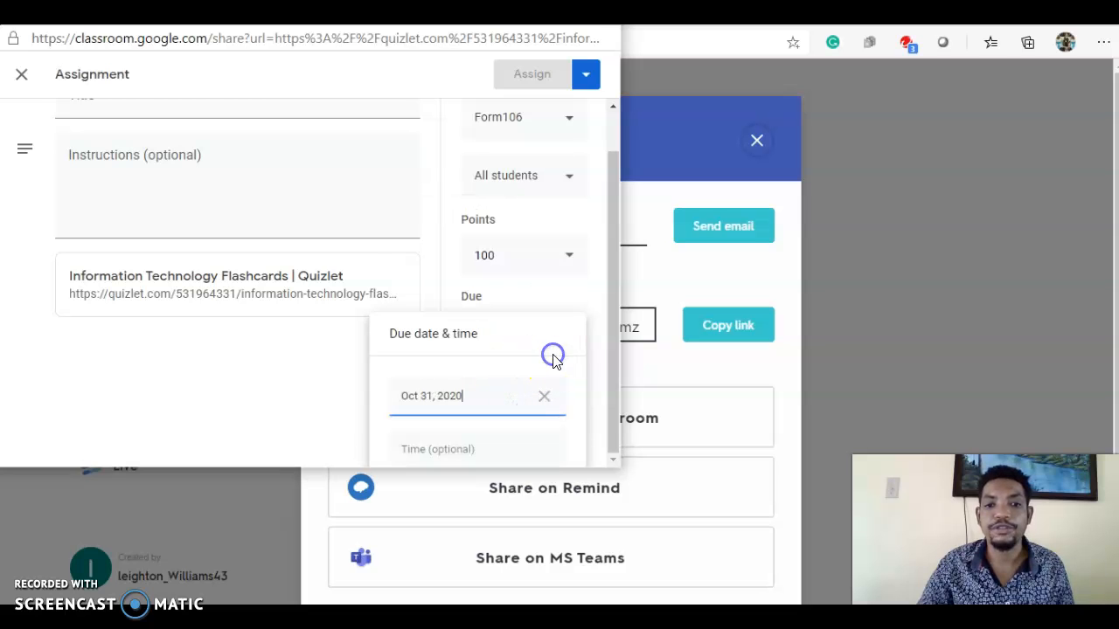
left_click(580, 286)
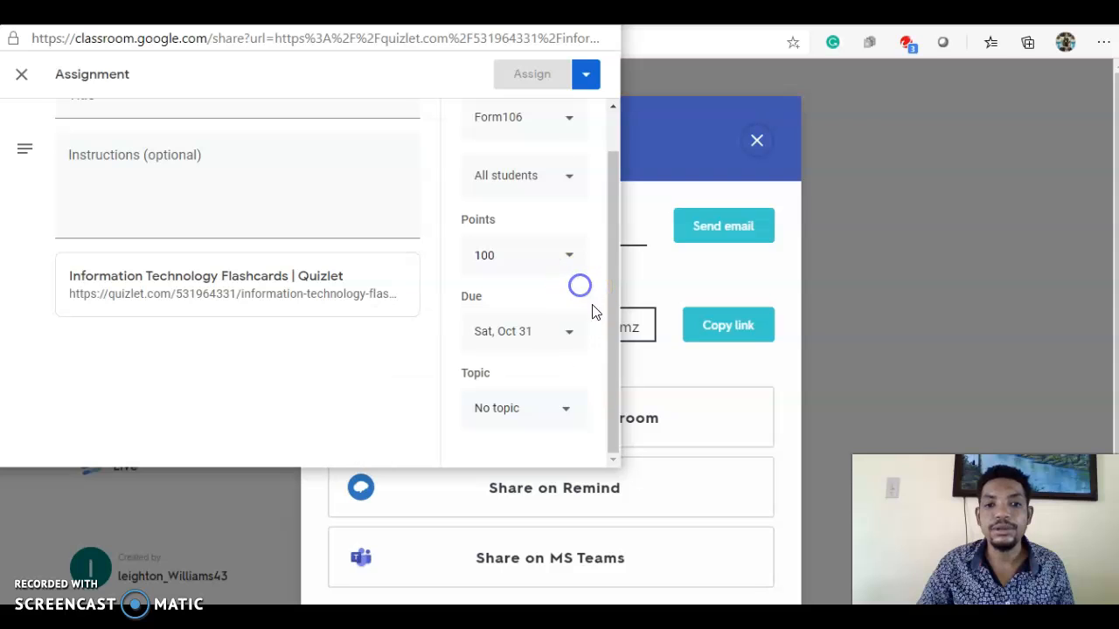
left_click(560, 408)
left_click(544, 421)
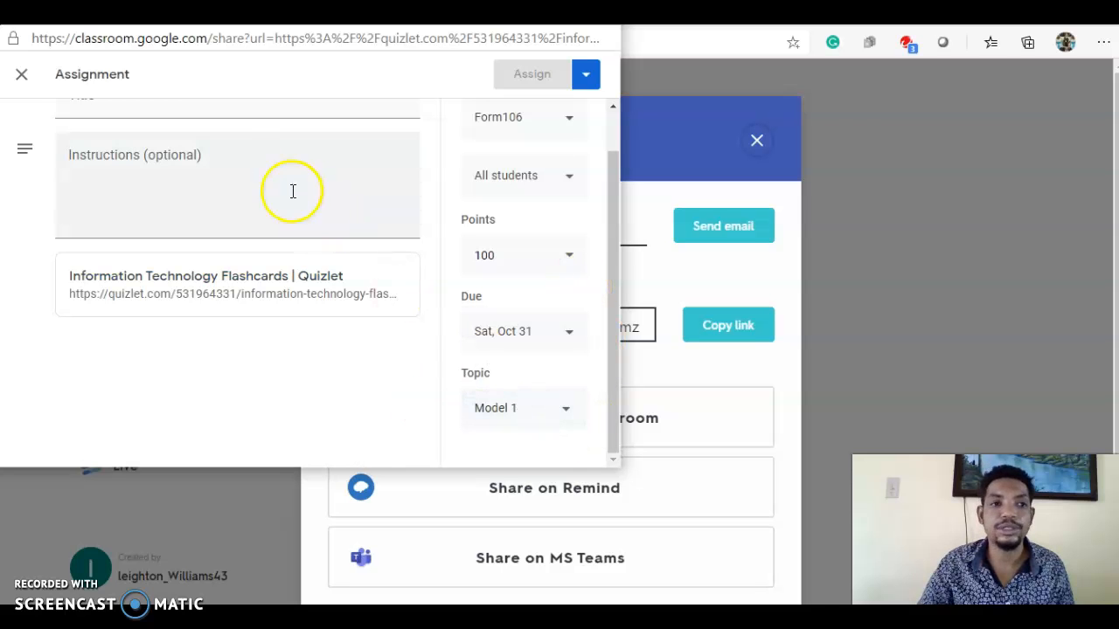
Title the Quizlet assignment Qiz 2 and assign it to the class.
scroll(268, 239, "up", 1)
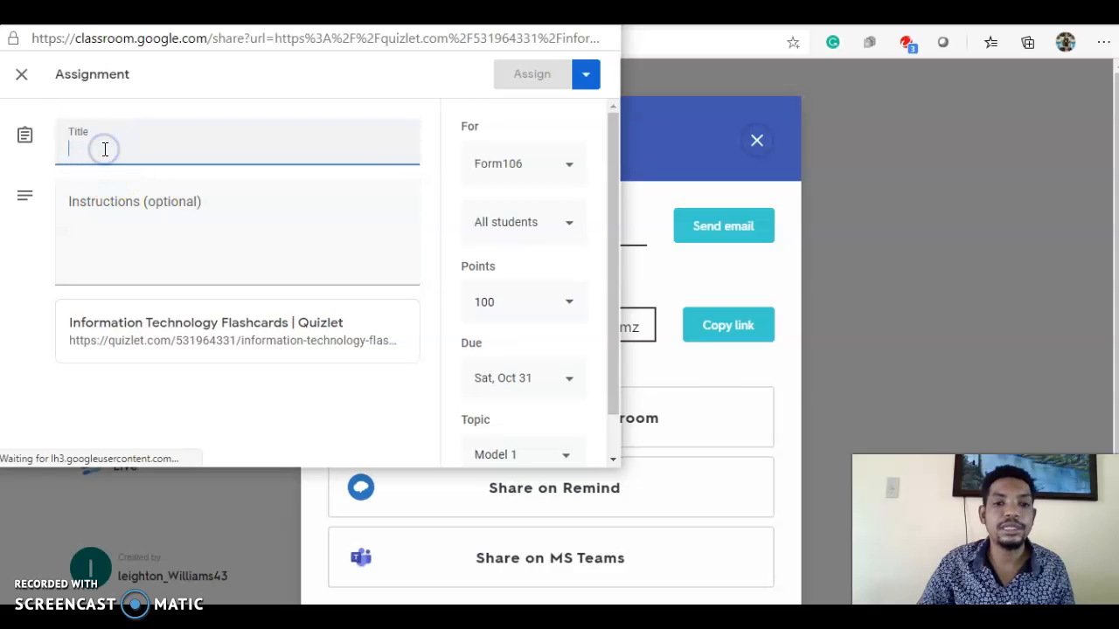
type("Qi")
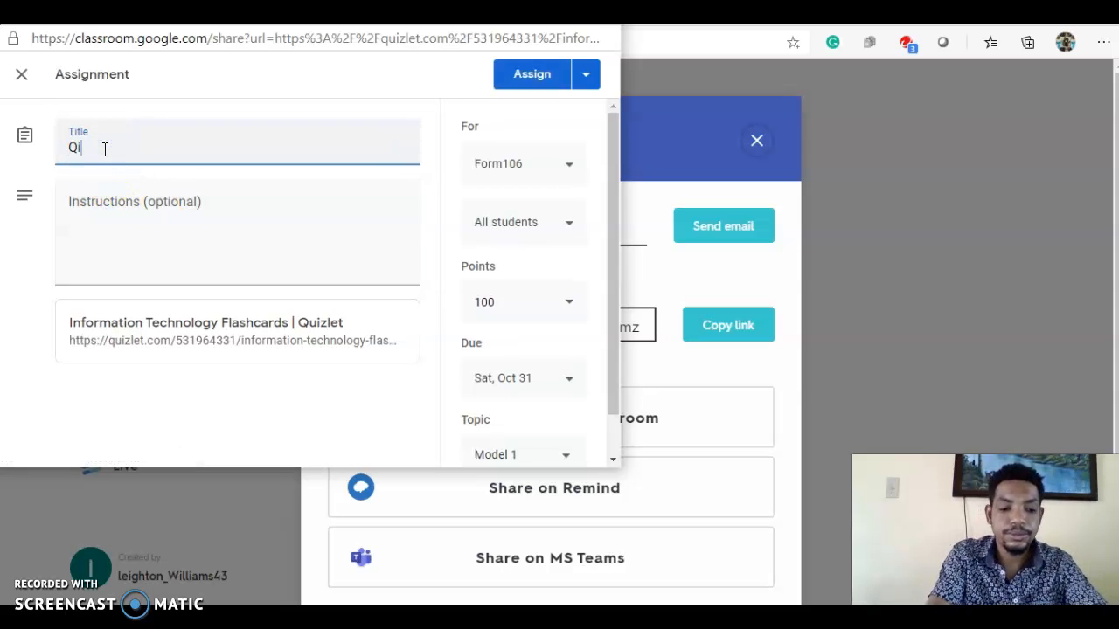
left_click(584, 76)
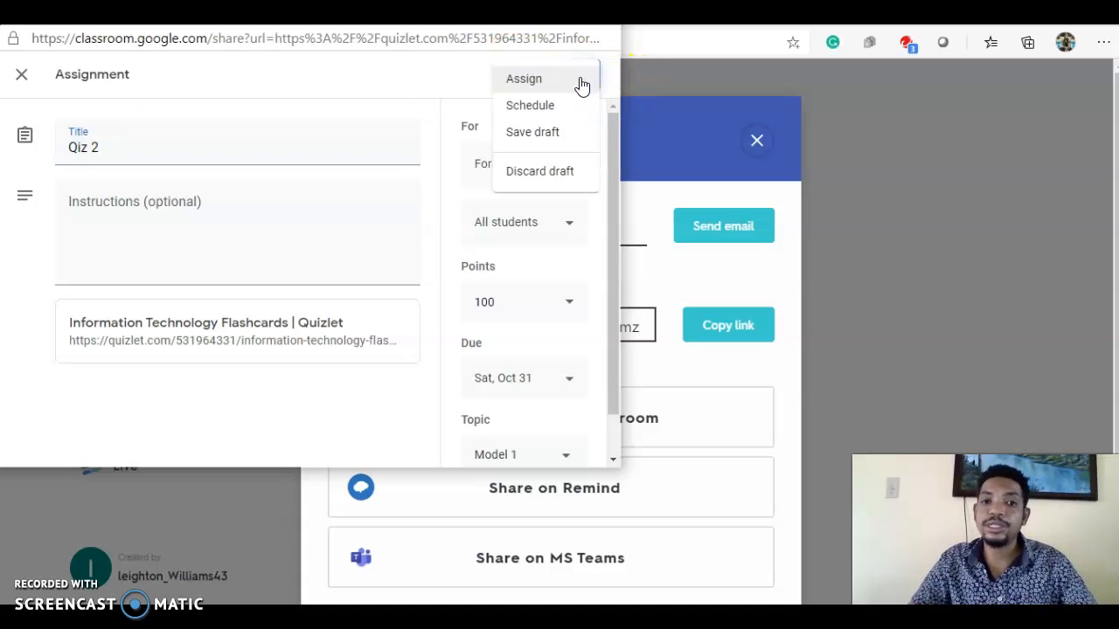
left_click(432, 84)
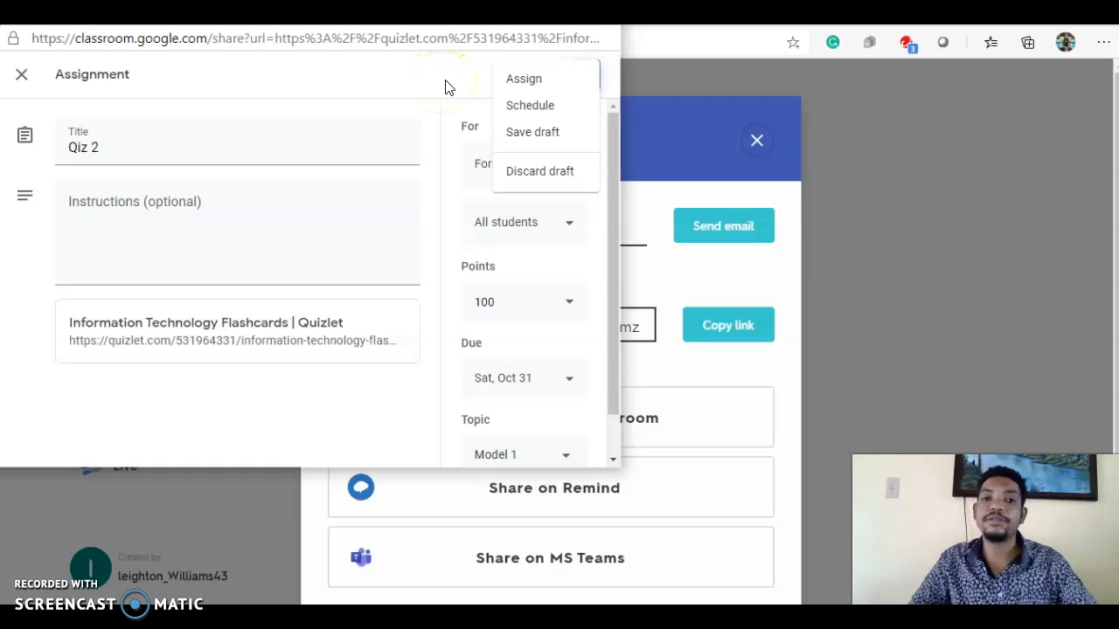
left_click(445, 85)
left_click(527, 78)
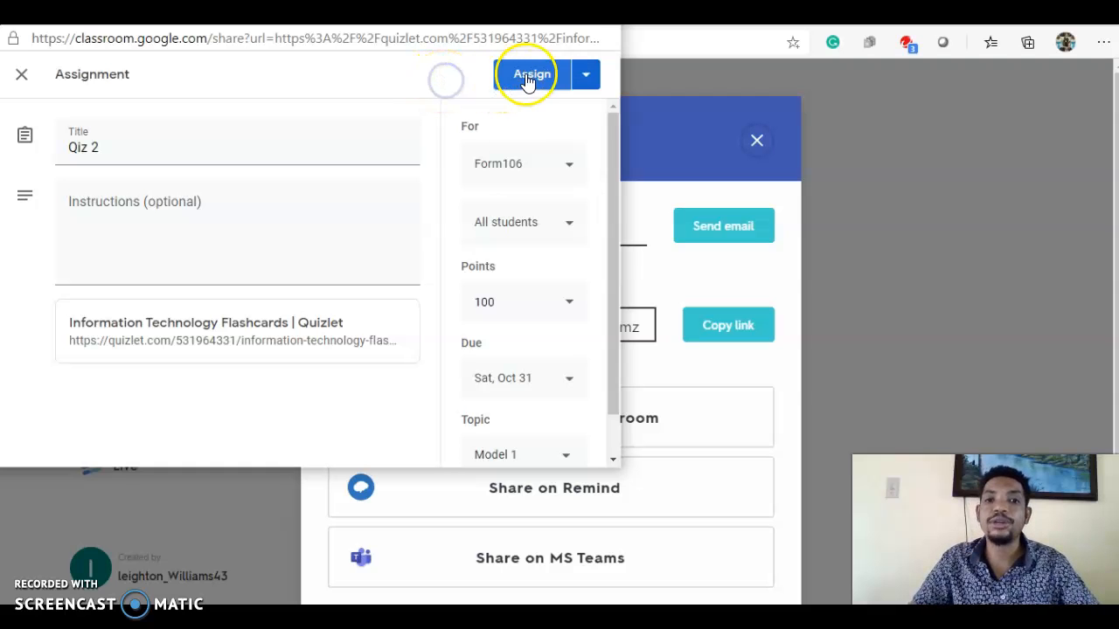
left_click(591, 77)
left_click(429, 80)
left_click(544, 87)
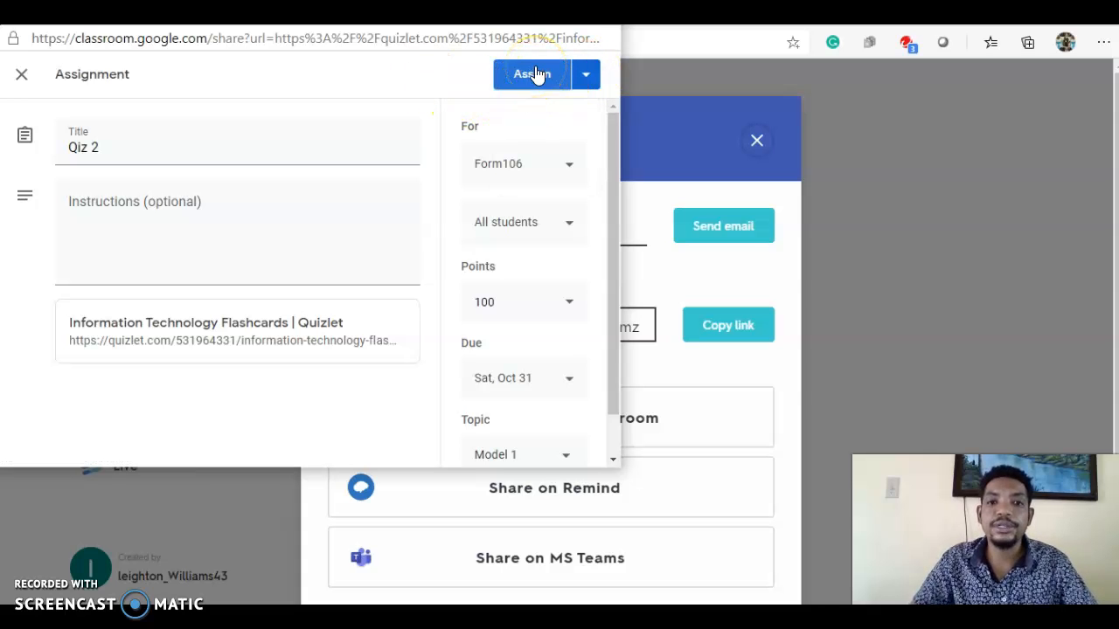
Assign the Quizlet assignment to the class and return to the Form106 classwork page.
left_click(538, 74)
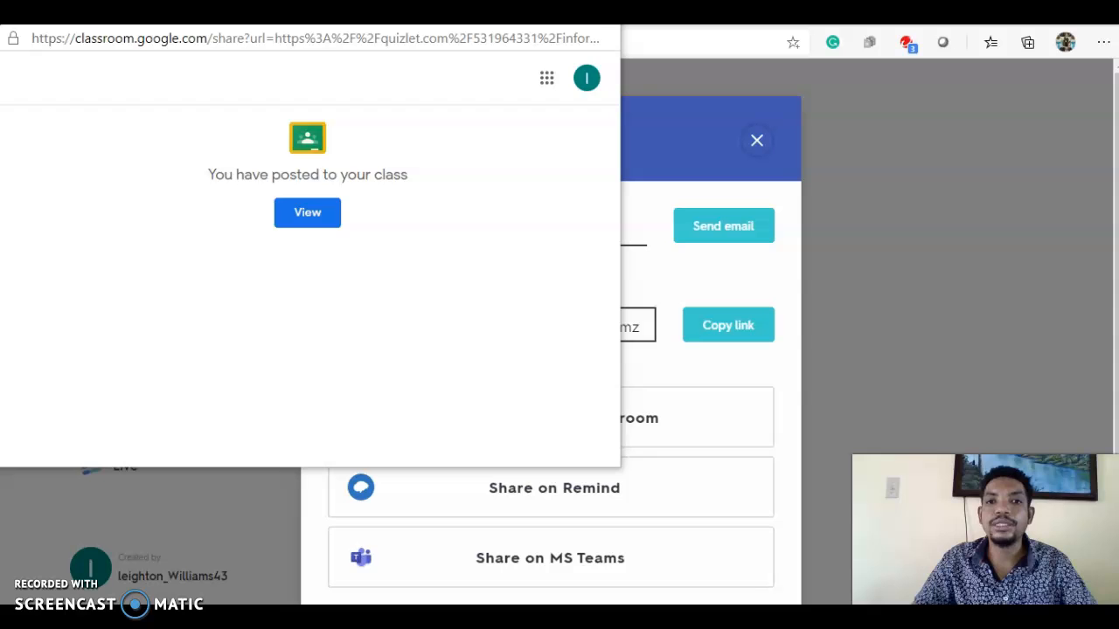
left_click(757, 136)
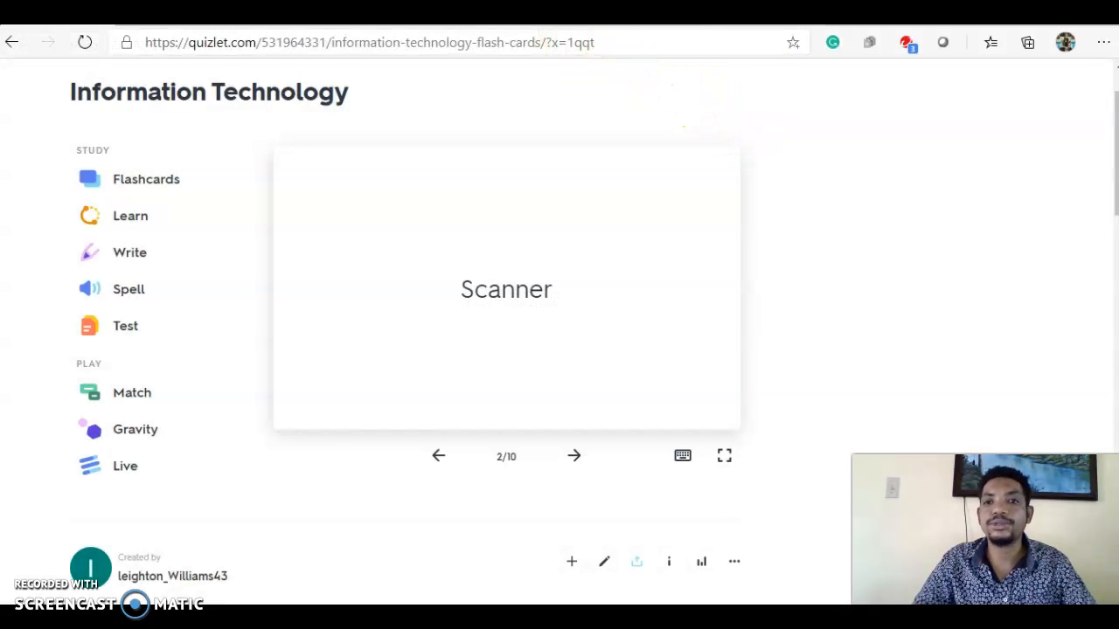
key("ctrl+Tab")
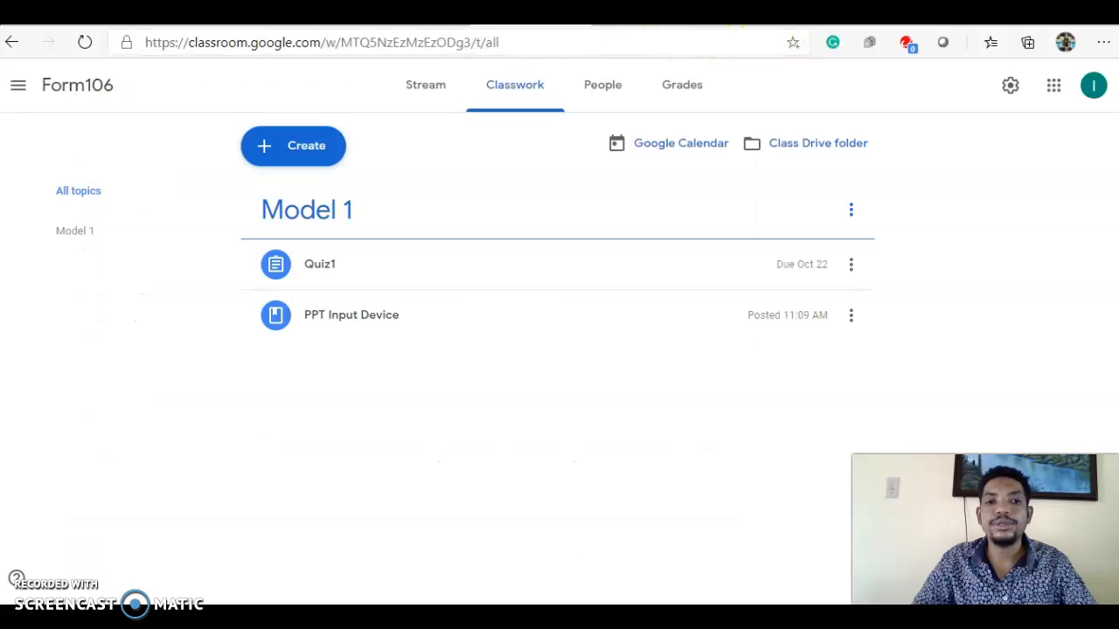
left_click(435, 87)
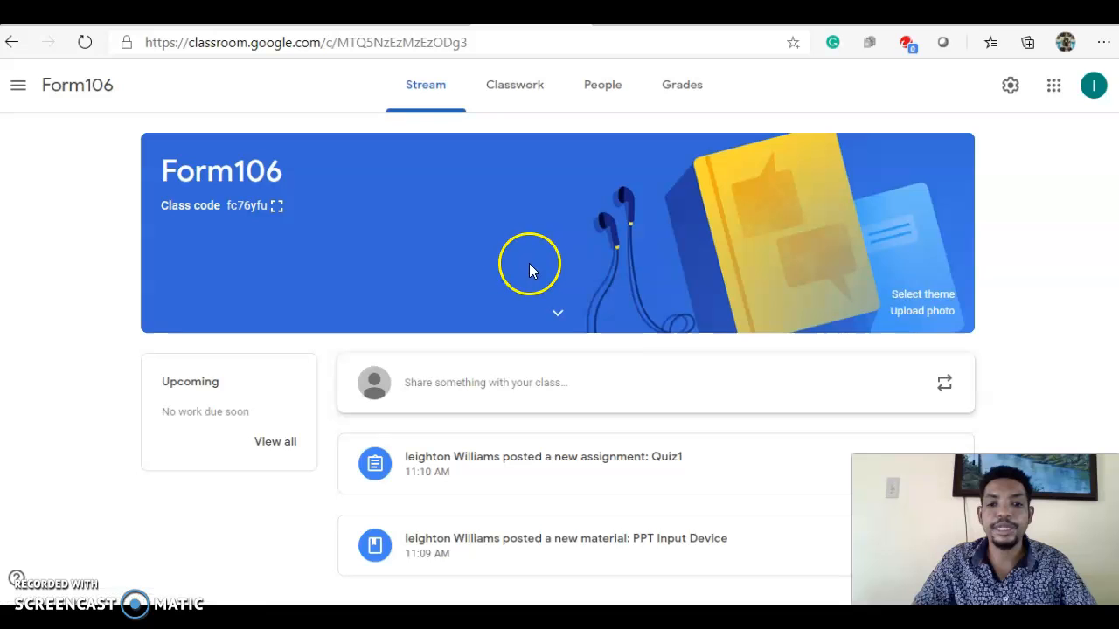
left_click(504, 89)
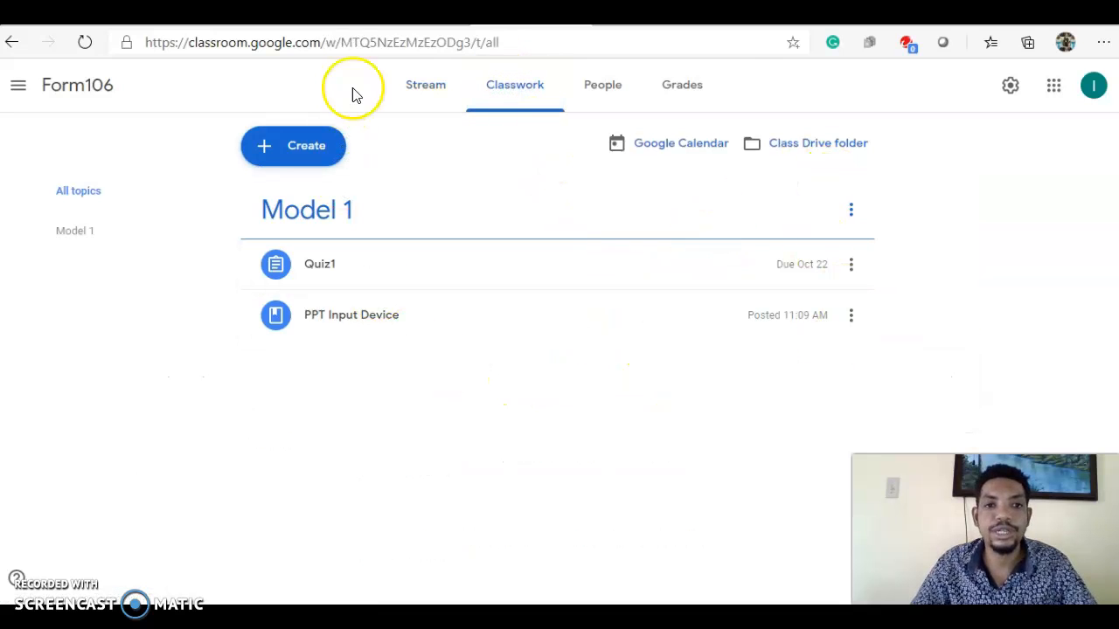
left_click(446, 89)
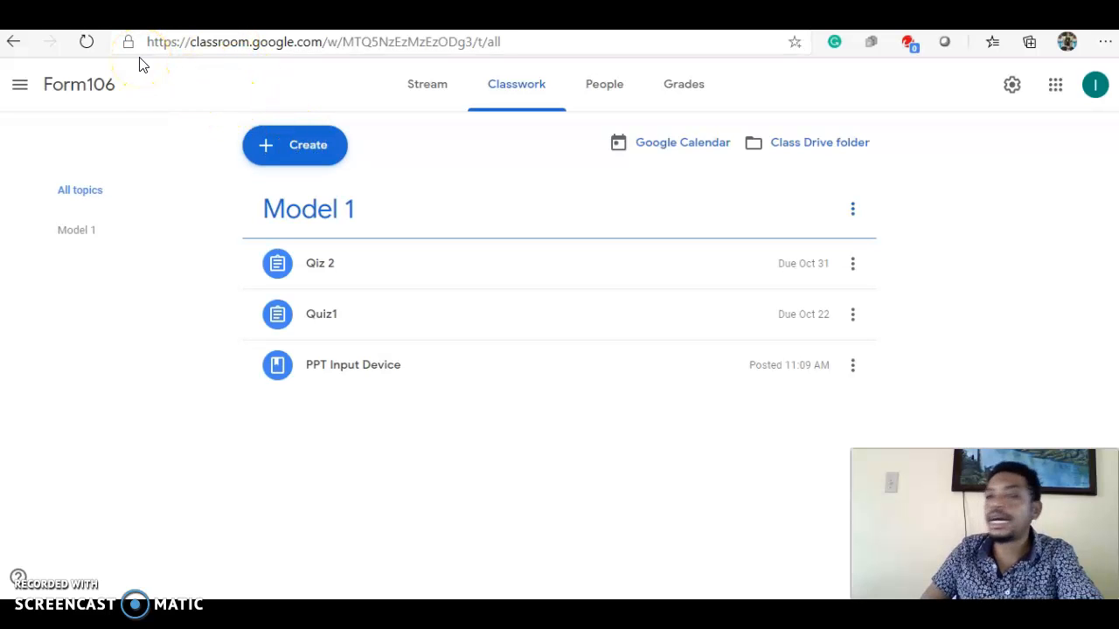
Start a new class material and choose to attach a link to it.
left_click(304, 144)
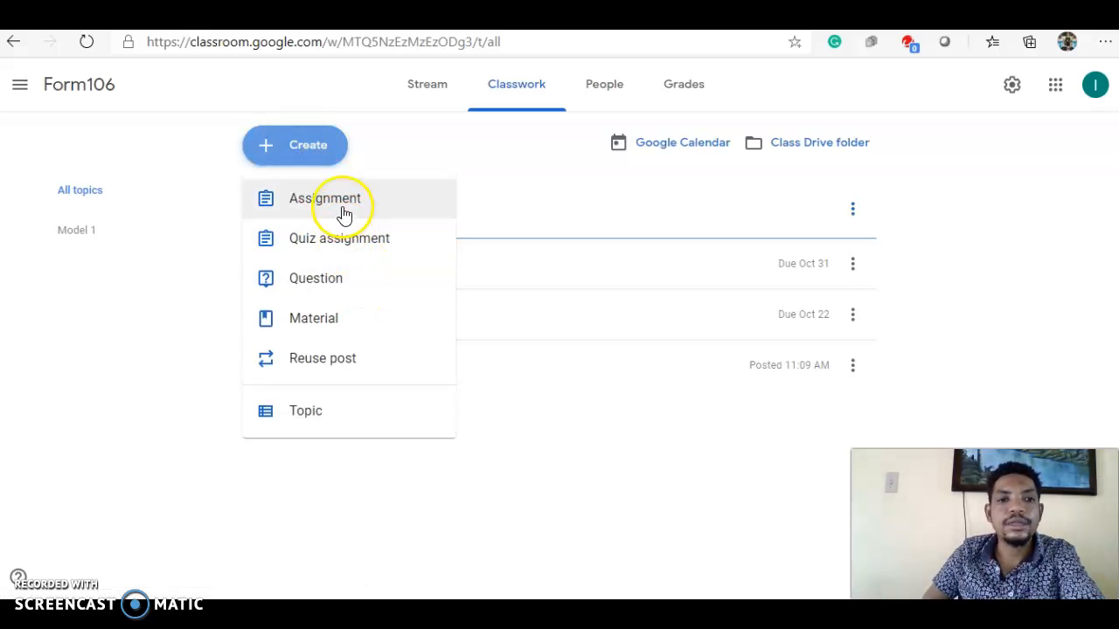
left_click(325, 331)
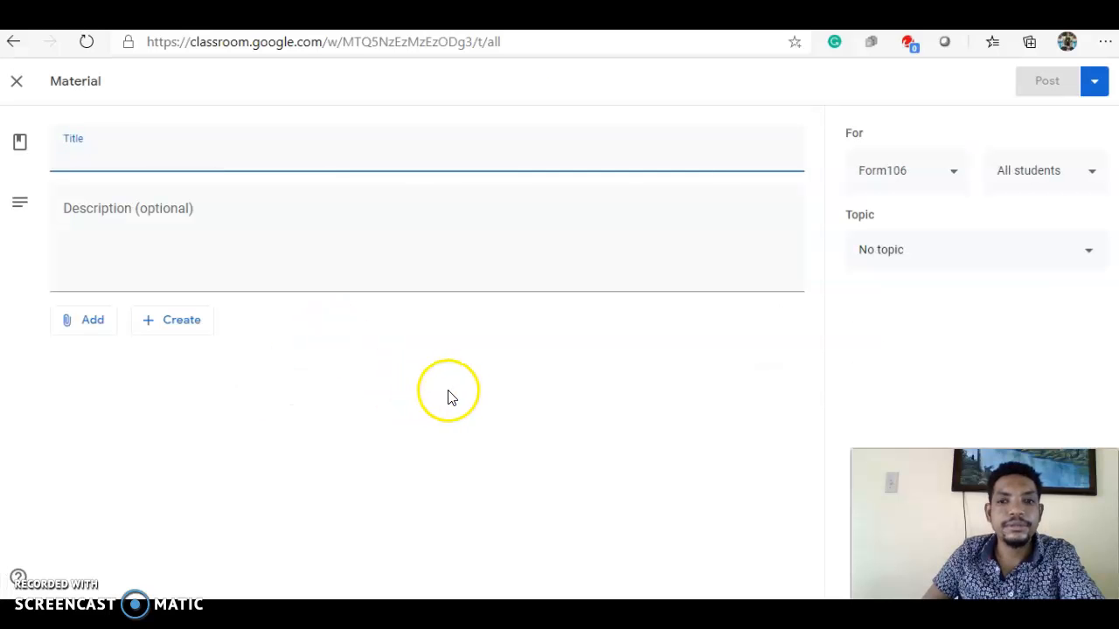
left_click(103, 326)
left_click(111, 382)
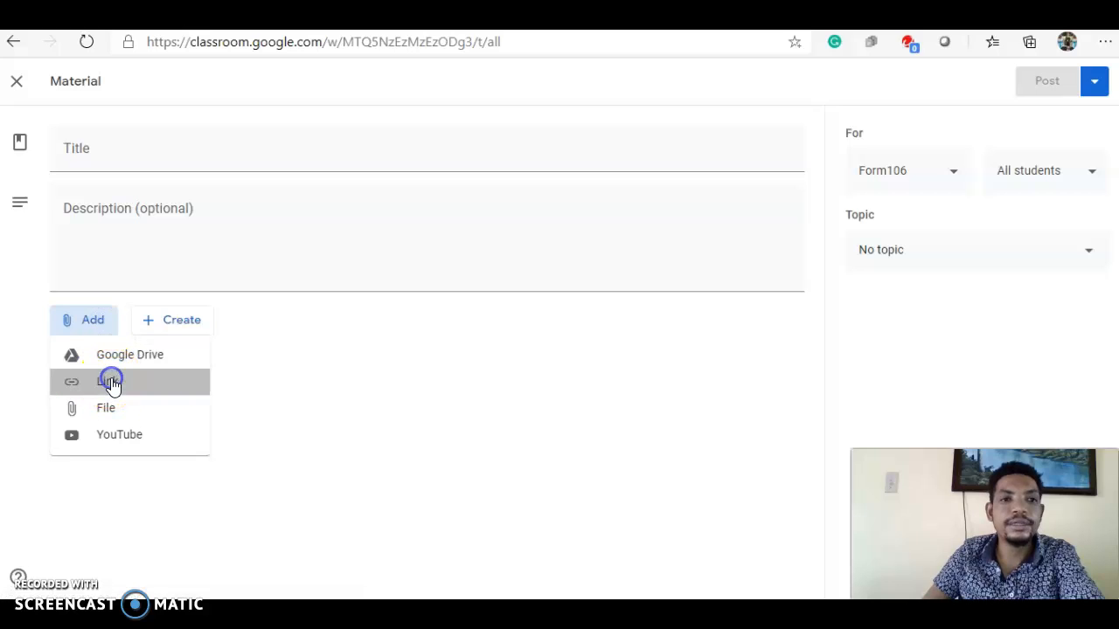
Switch to the Blogger Input Devices posts page and copy its web address.
key("ctrl+Tab")
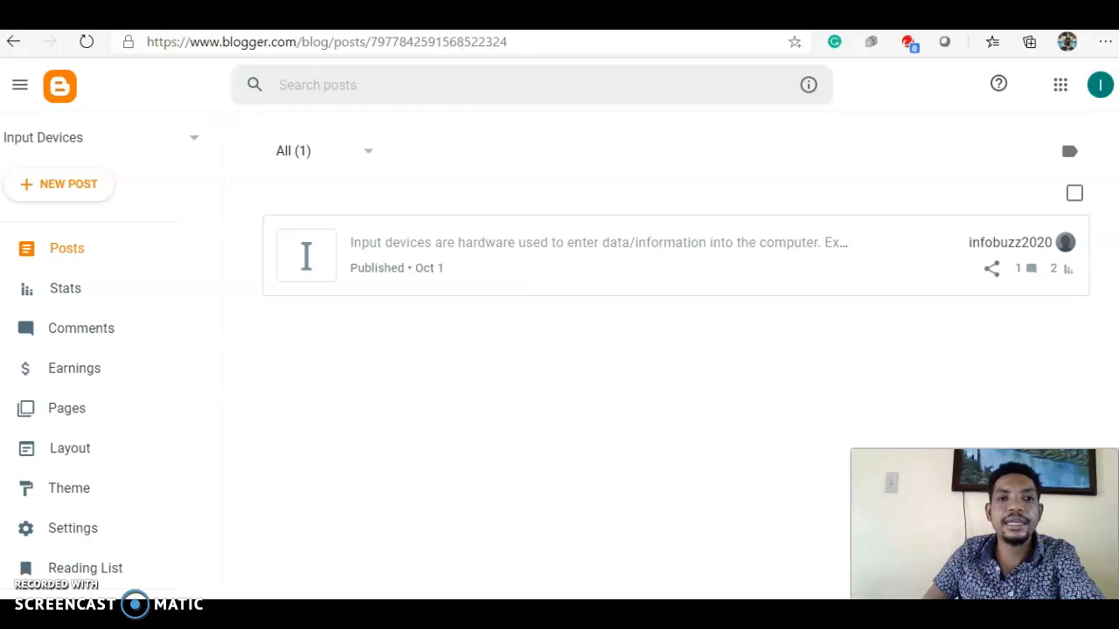
left_click(230, 42)
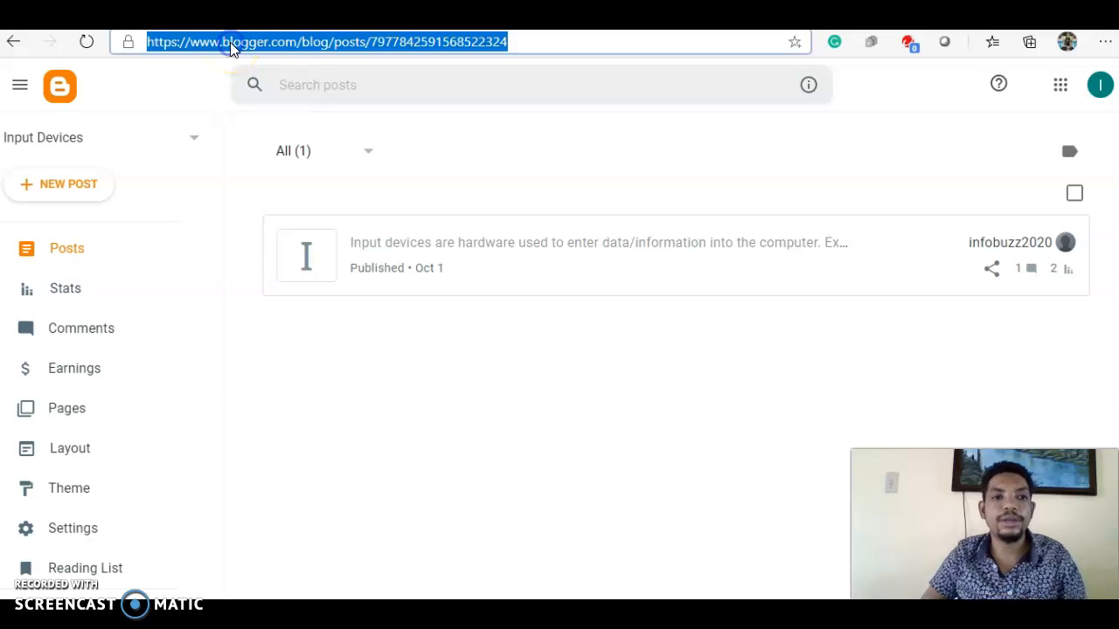
left_click(991, 268)
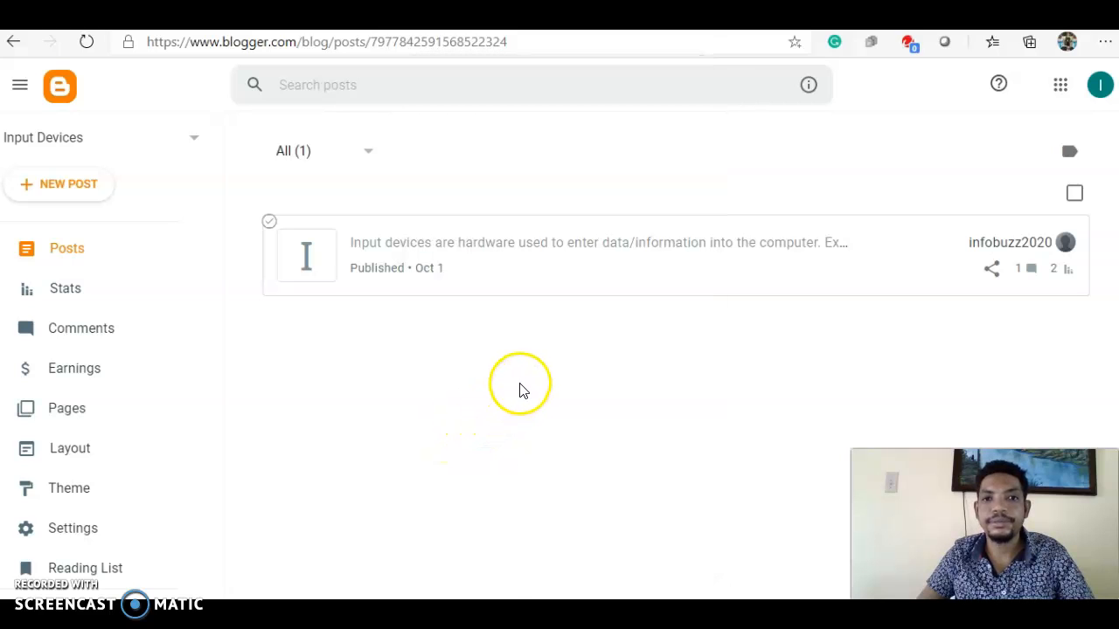
mouse_move(592, 285)
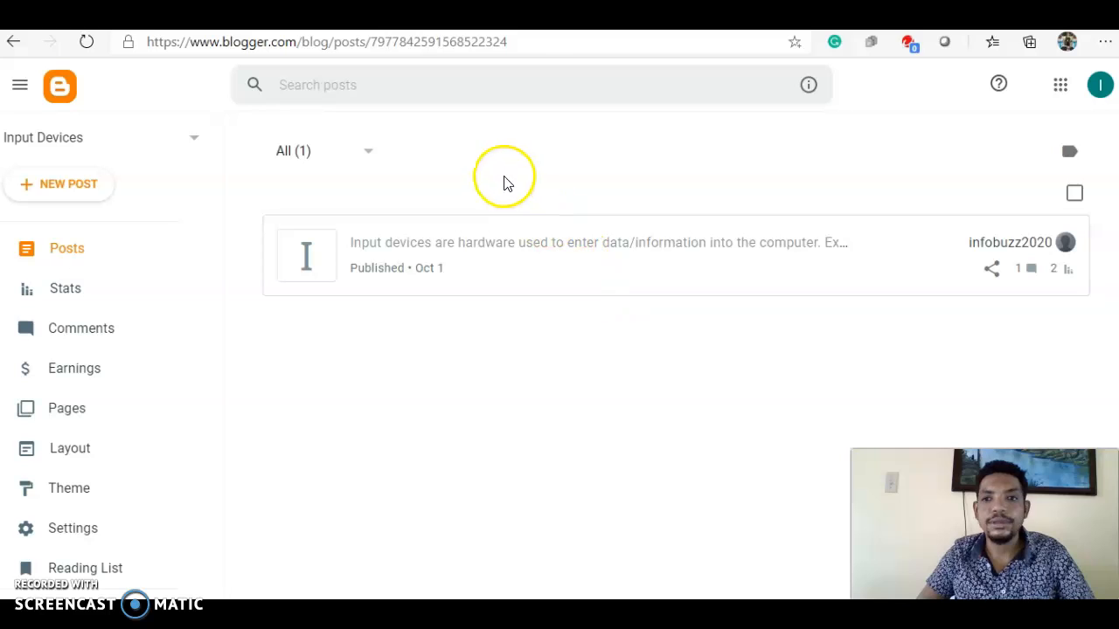
left_click(250, 44)
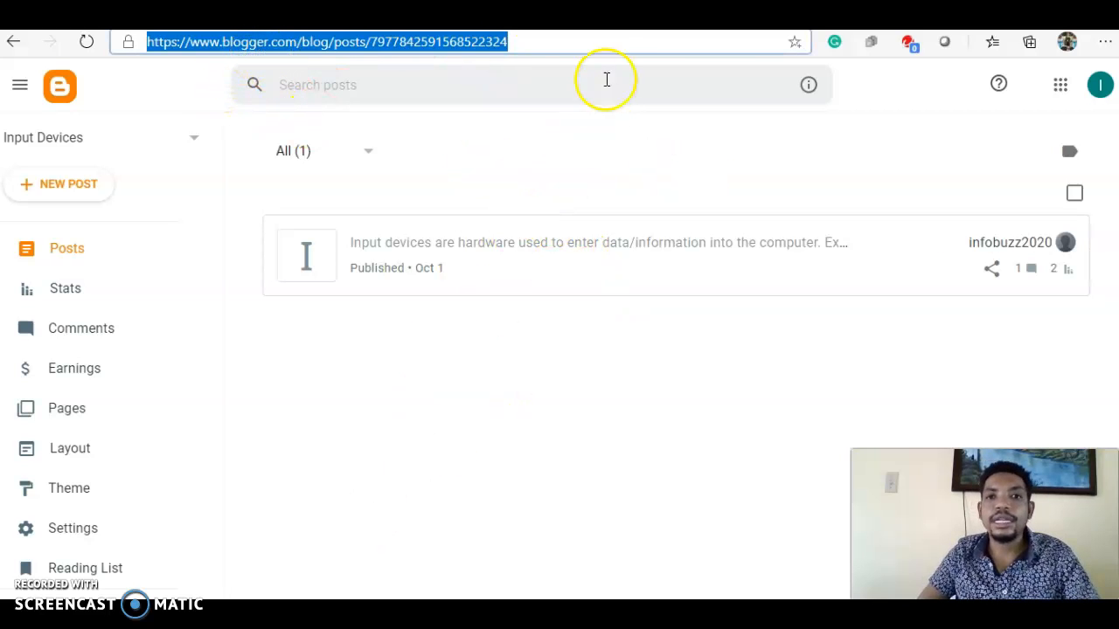
Attach the copied Blogger address as the material's link and set its topic to Model 1.
key("ctrl+Tab")
left_click(492, 344)
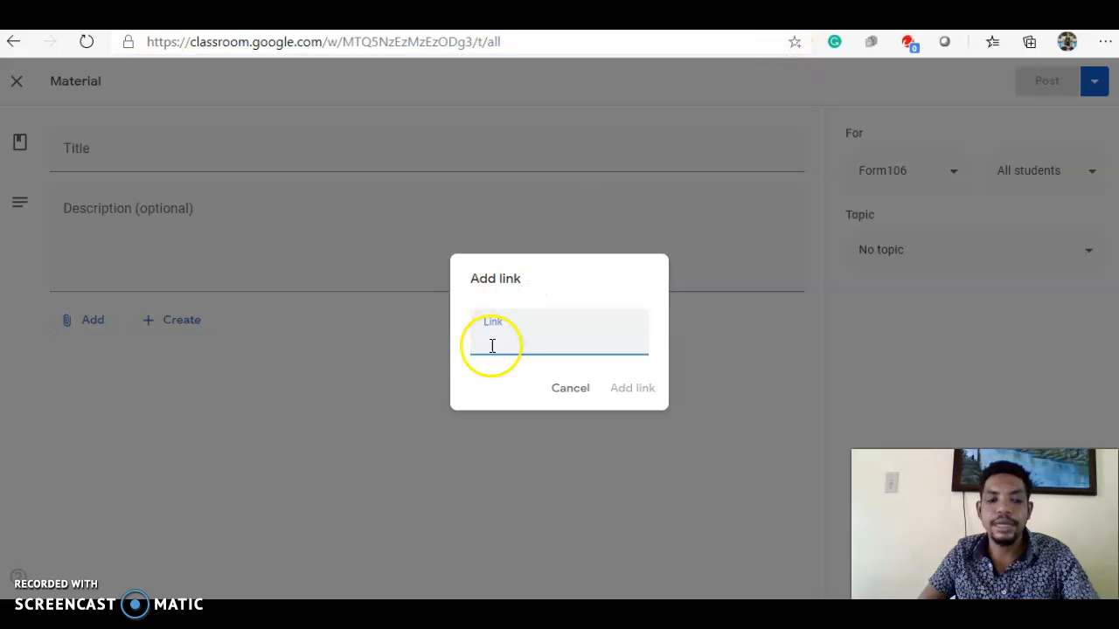
key("ctrl+v")
left_click(656, 398)
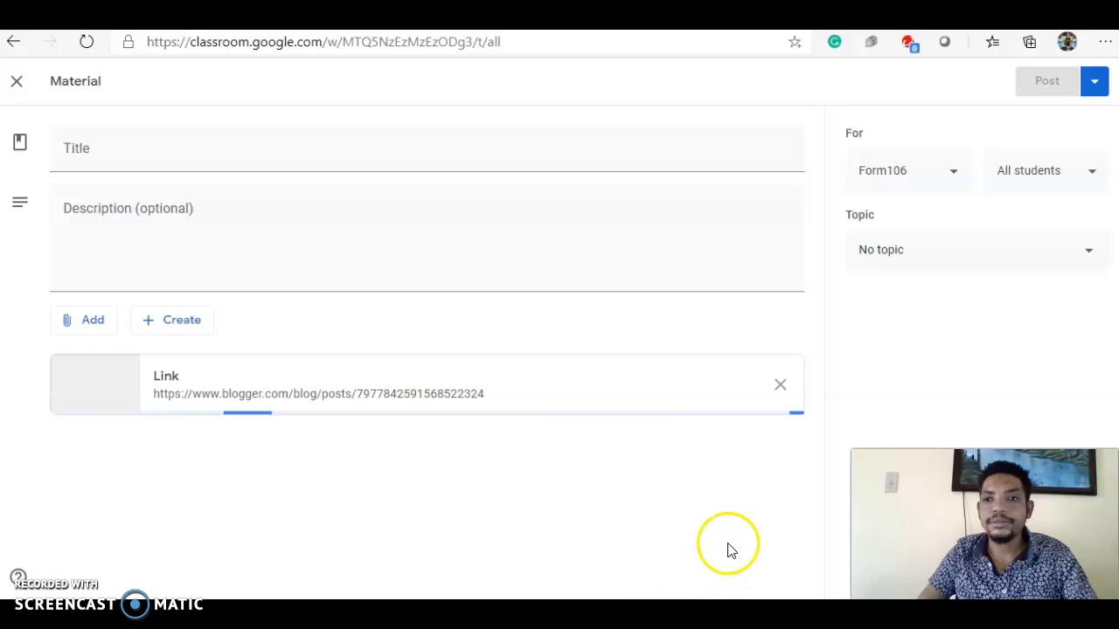
left_click(1090, 251)
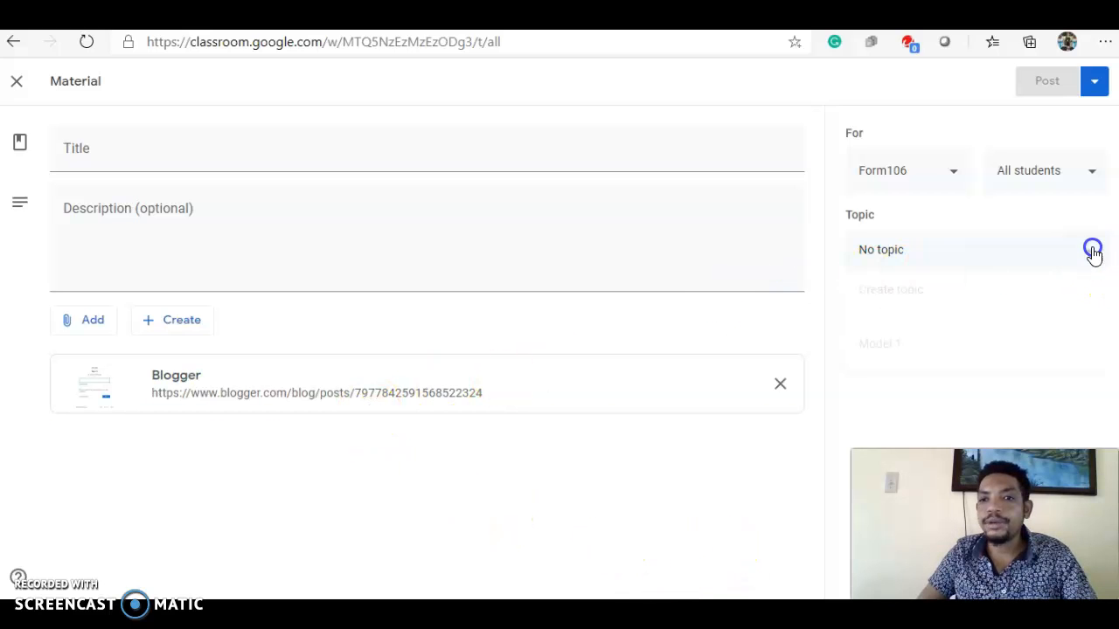
left_click(967, 345)
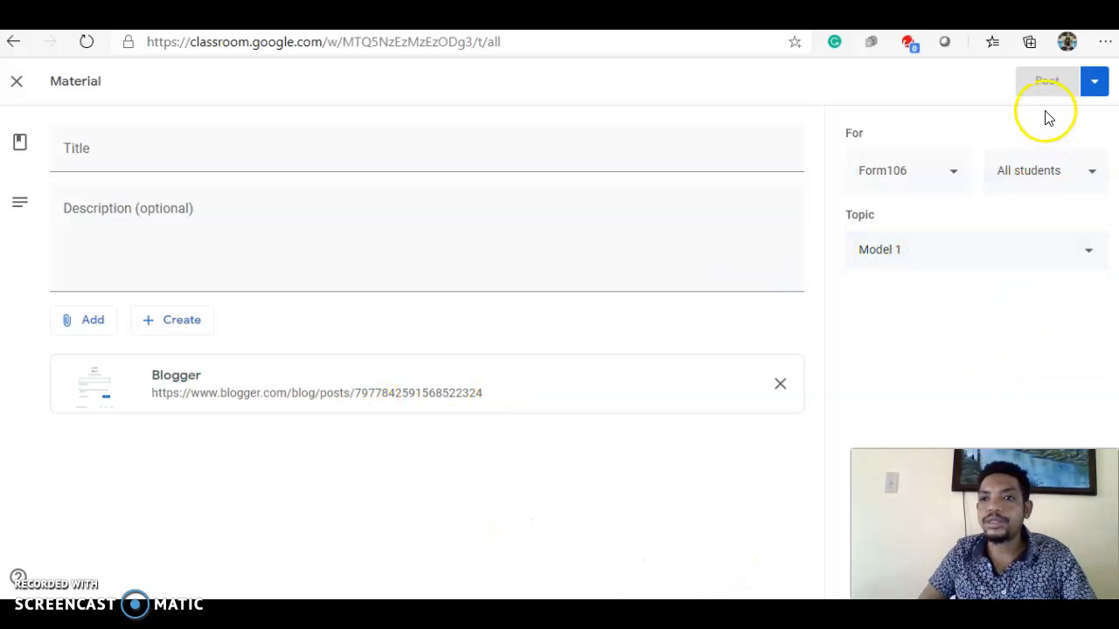
Title the material Additional Indformation and post it to the class.
left_click(159, 152)
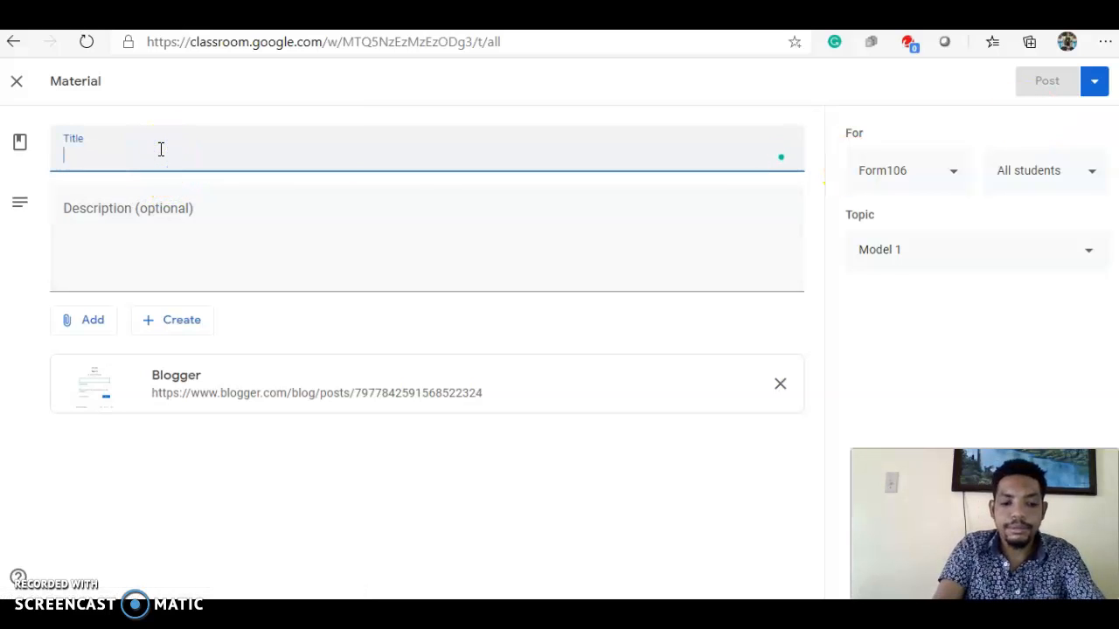
type("Bl")
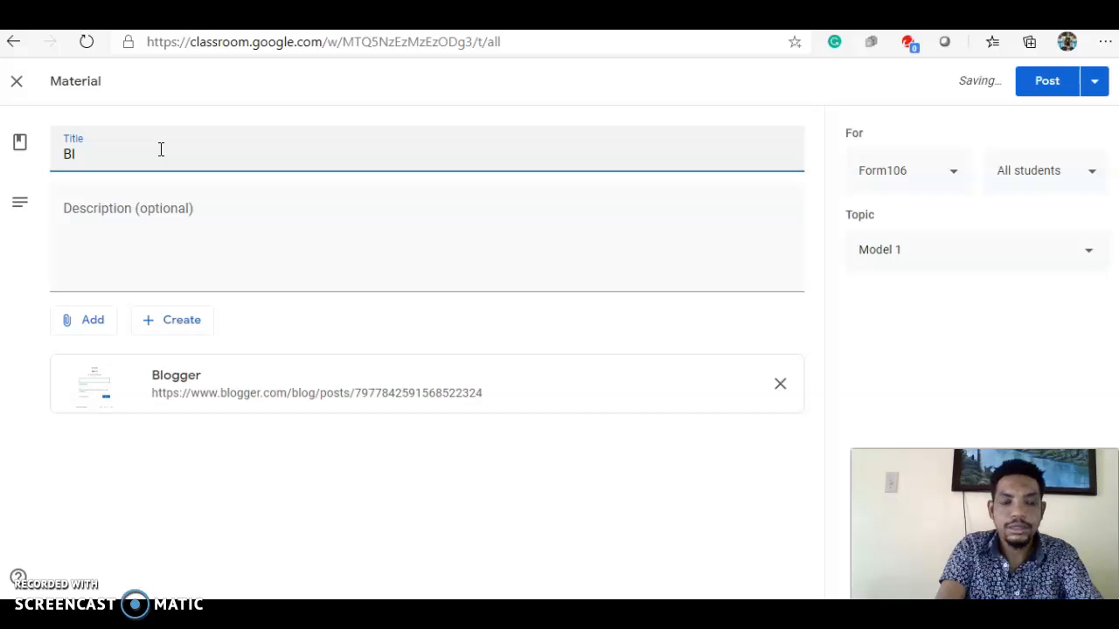
key("BackSpace")
key("BackSpace")
type("Add")
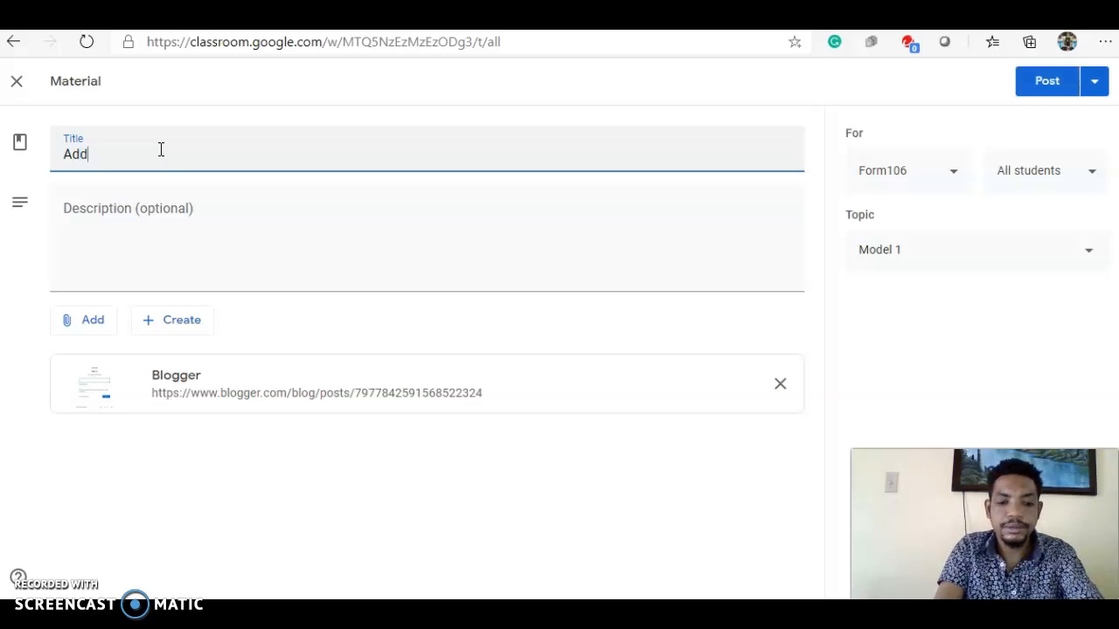
type("itional In")
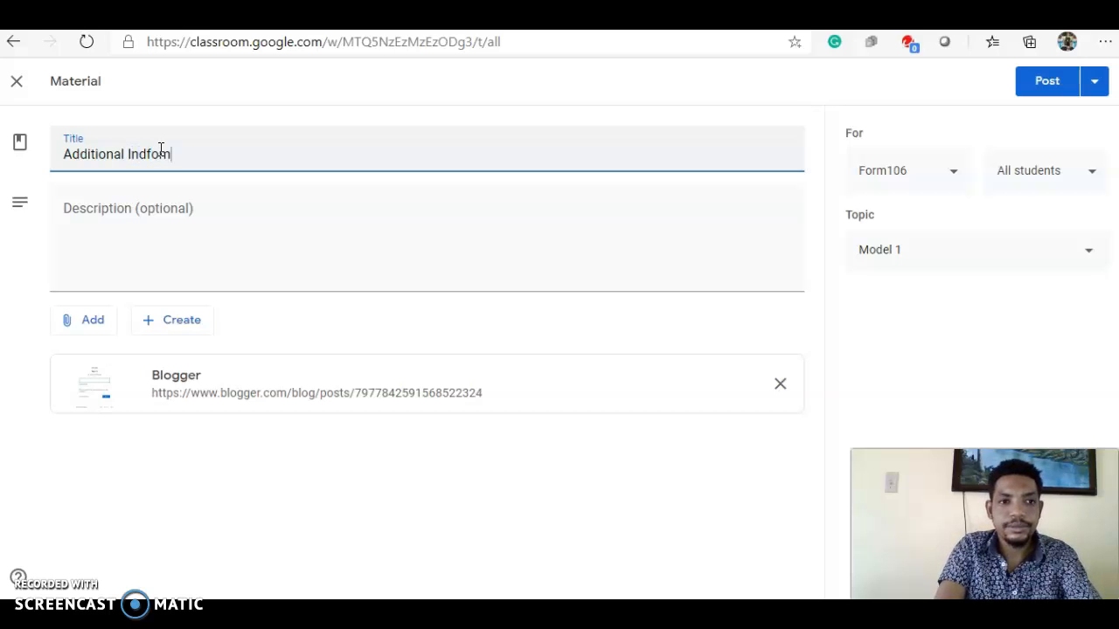
type("dfomation")
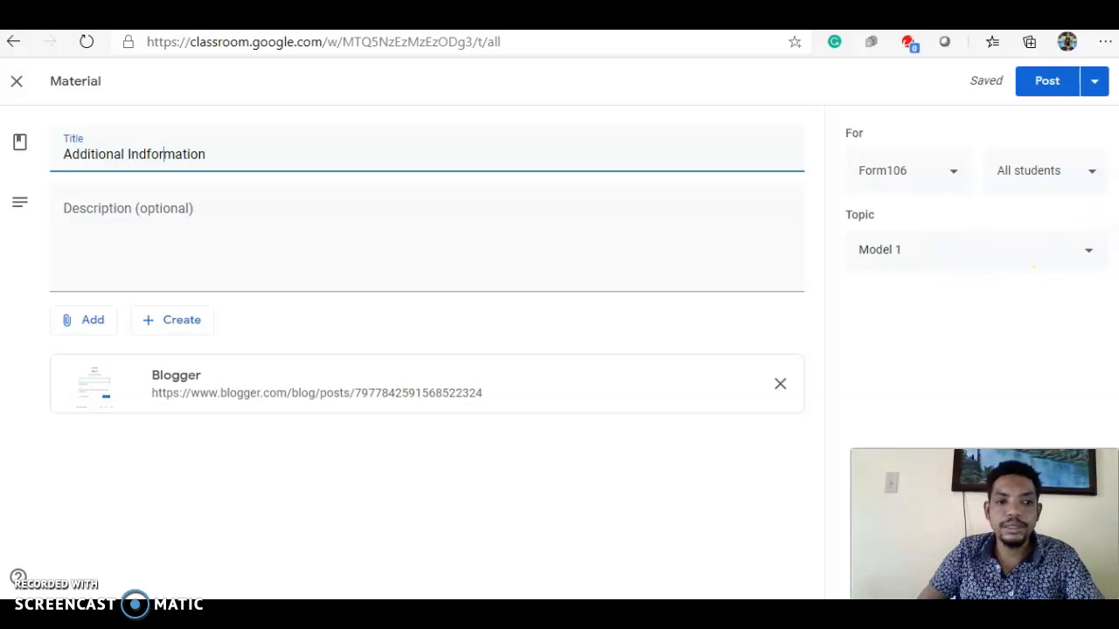
left_click(1049, 83)
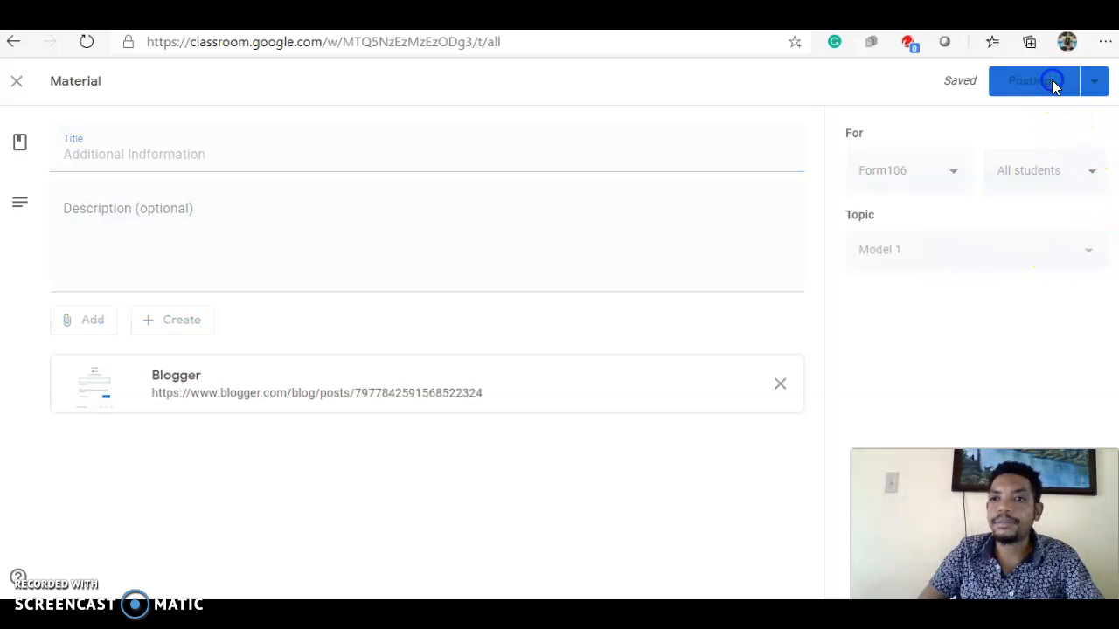